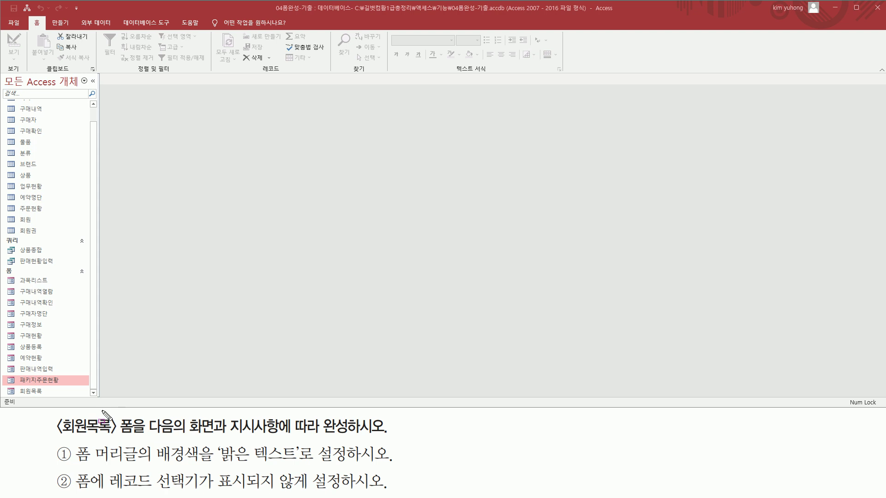
- Open the 회원목록 form and switch it to Design view
drag(56, 434, 385, 436)
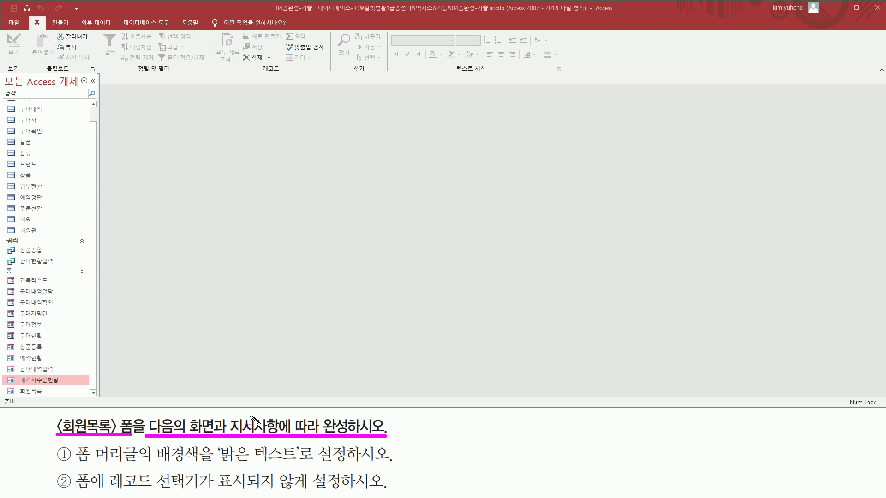
click(31, 391)
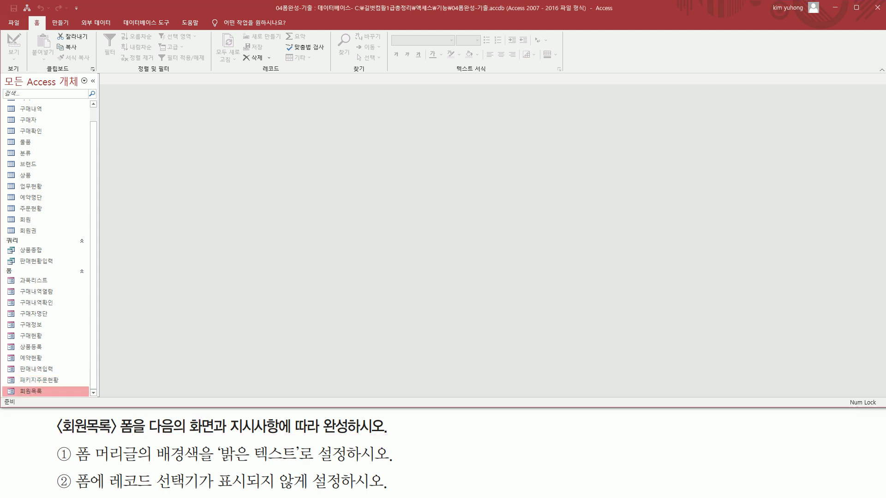
double_click(40, 394)
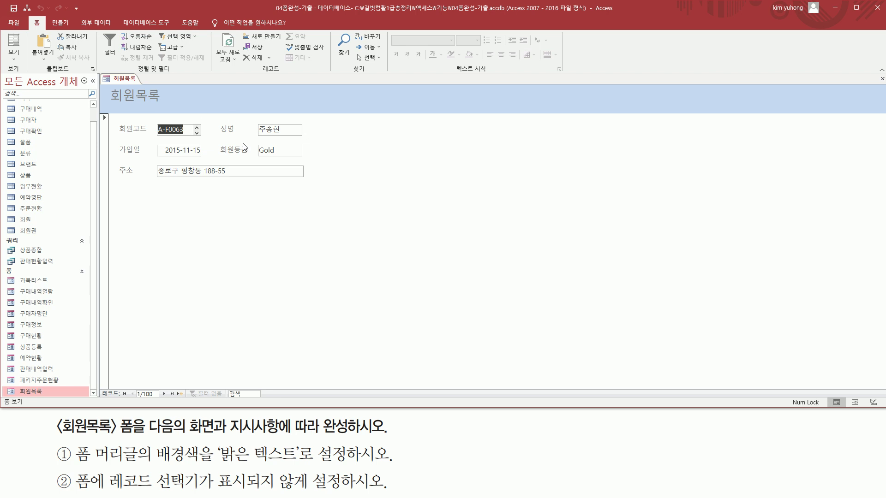
right_click(120, 79)
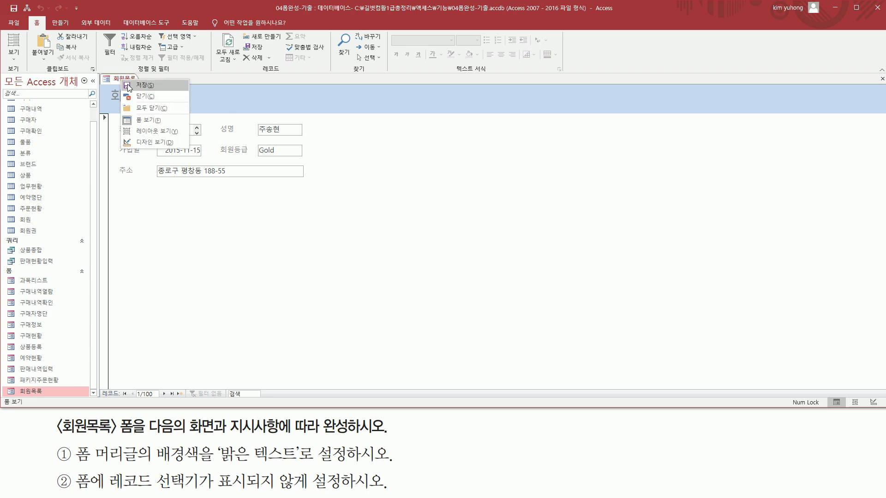
click(154, 142)
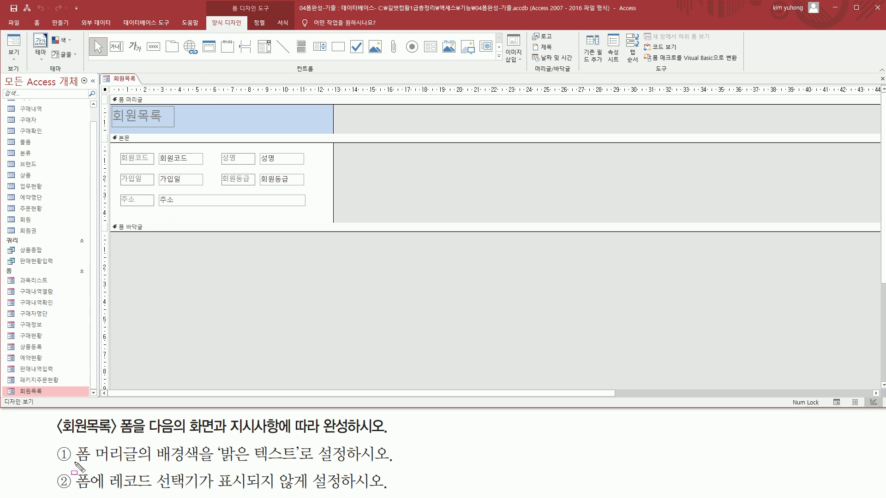
- Set the background color (배경색) of the 회원목록 form's header section to 밝은 텍스트
mouse_move(74, 466)
mouse_down()
mouse_move(131, 466)
mouse_move(140, 445)
mouse_up()
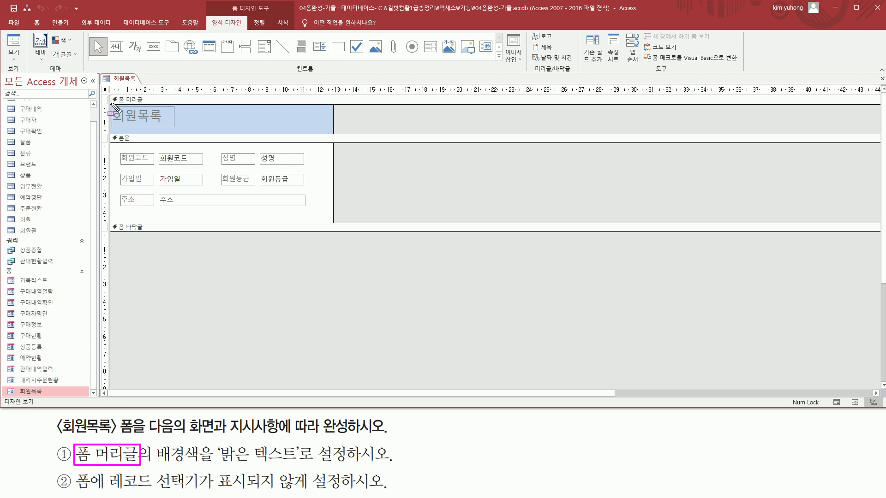
drag(112, 101, 335, 135)
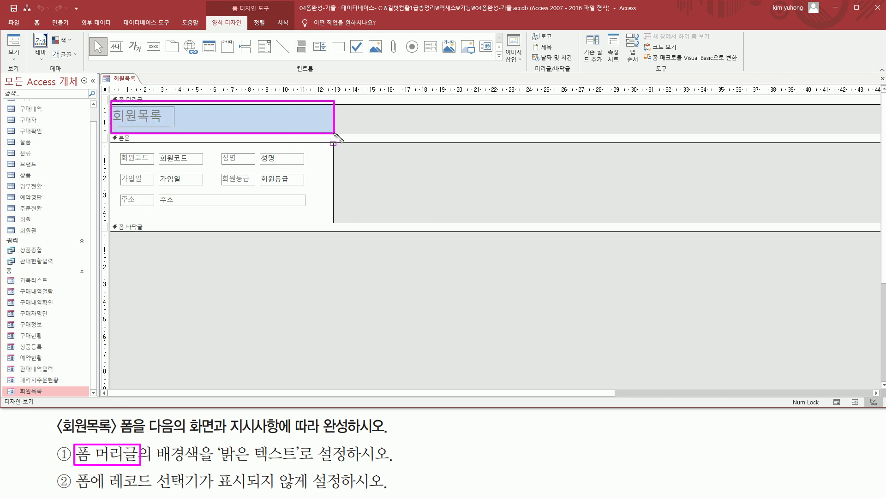
drag(153, 464, 301, 465)
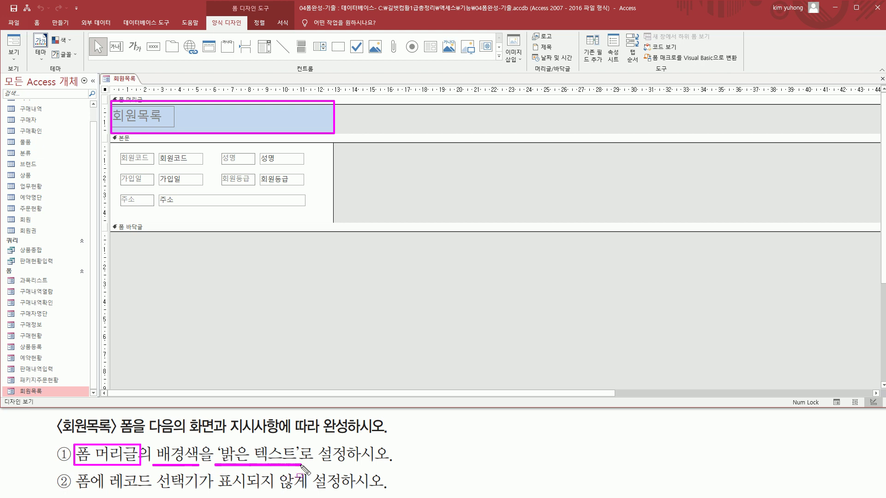
key(Escape)
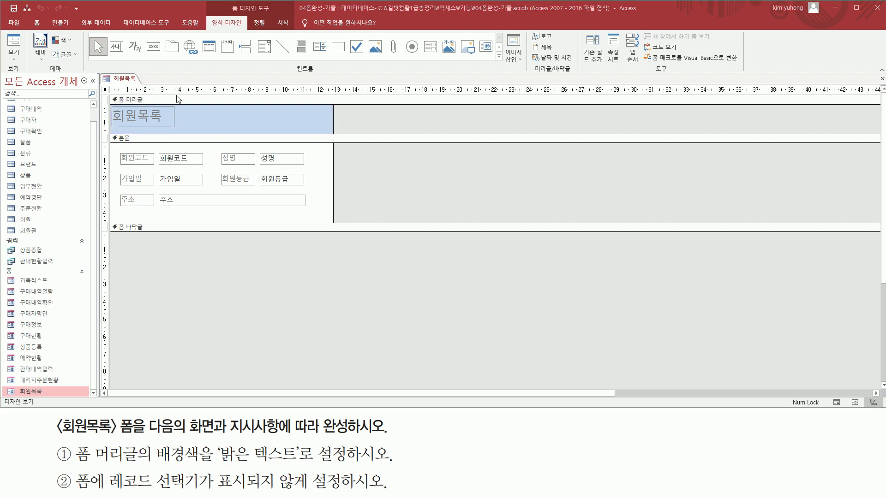
click(188, 103)
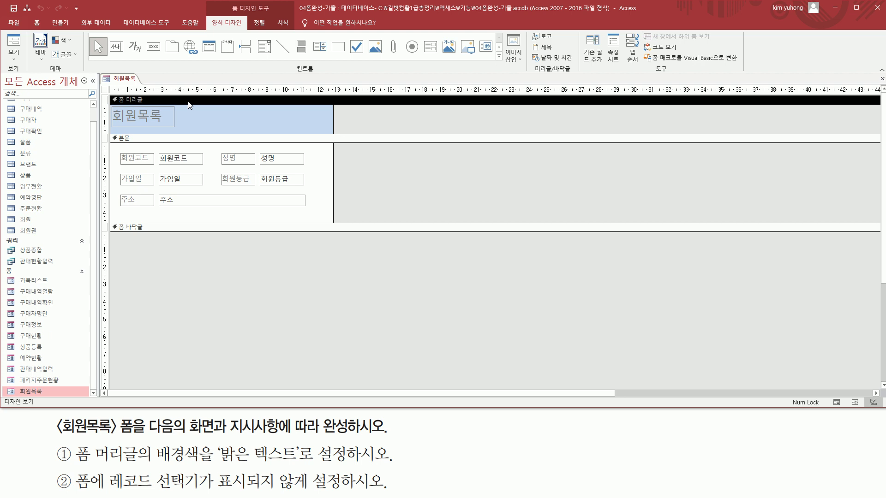
key(F4)
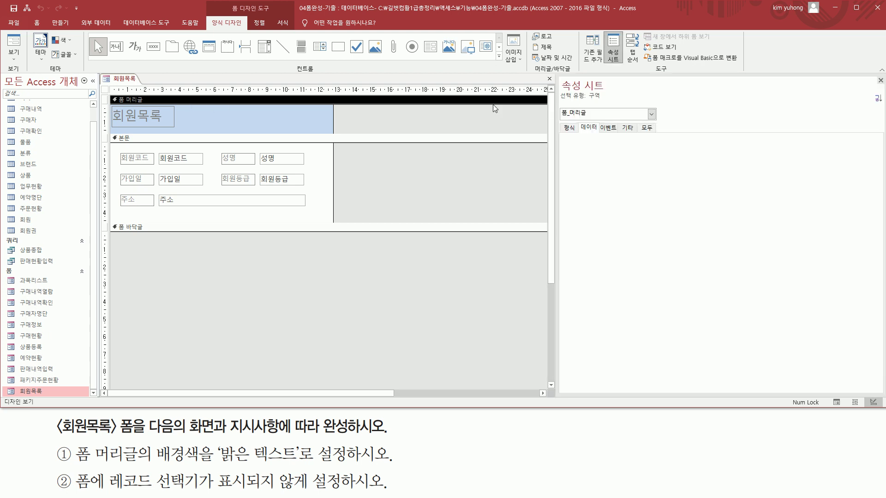
mouse_move(560, 101)
mouse_down()
mouse_move(604, 101)
mouse_move(593, 122)
mouse_up()
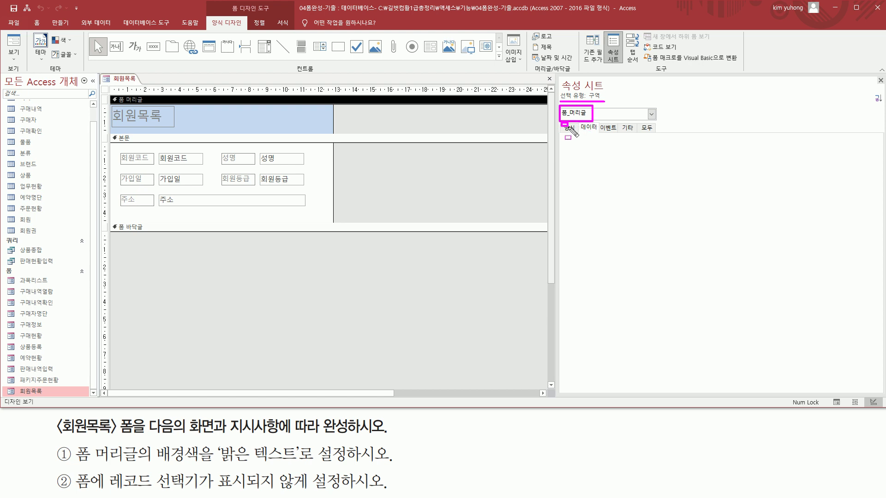
key(Escape)
click(571, 129)
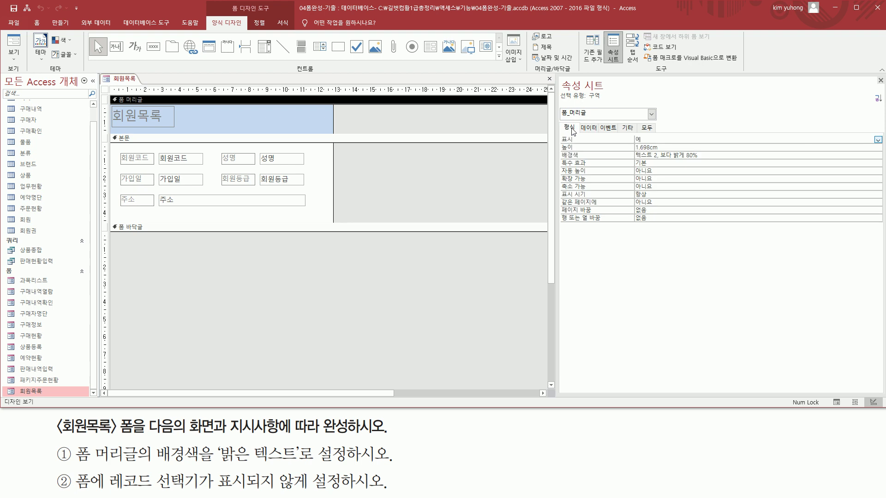
mouse_move(559, 151)
mouse_down()
mouse_move(587, 160)
mouse_move(695, 162)
mouse_move(707, 150)
mouse_up()
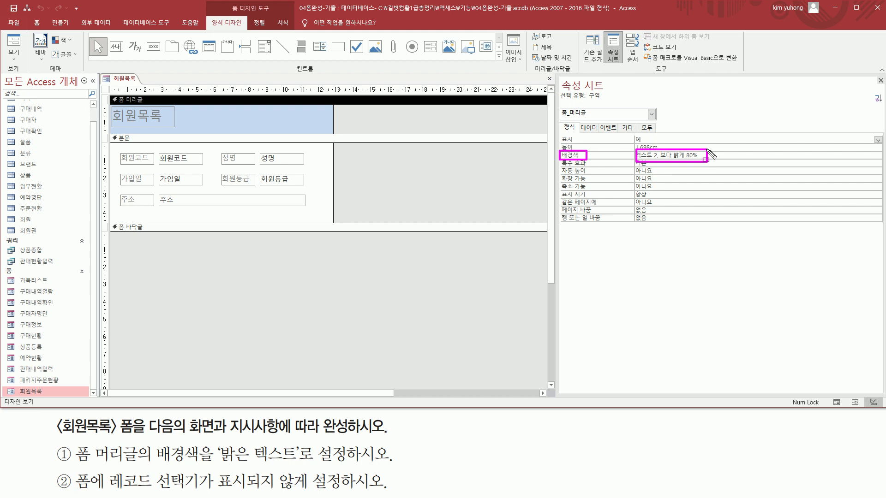
key(Escape)
click(862, 155)
click(869, 156)
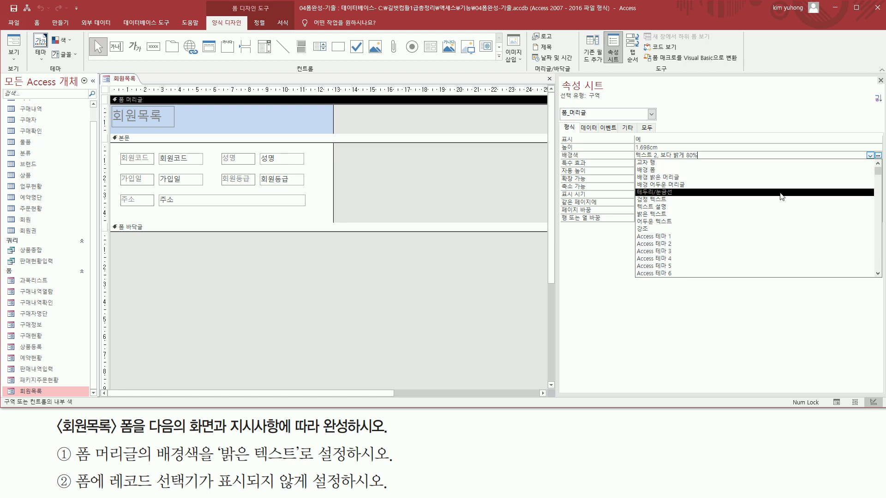
click(752, 214)
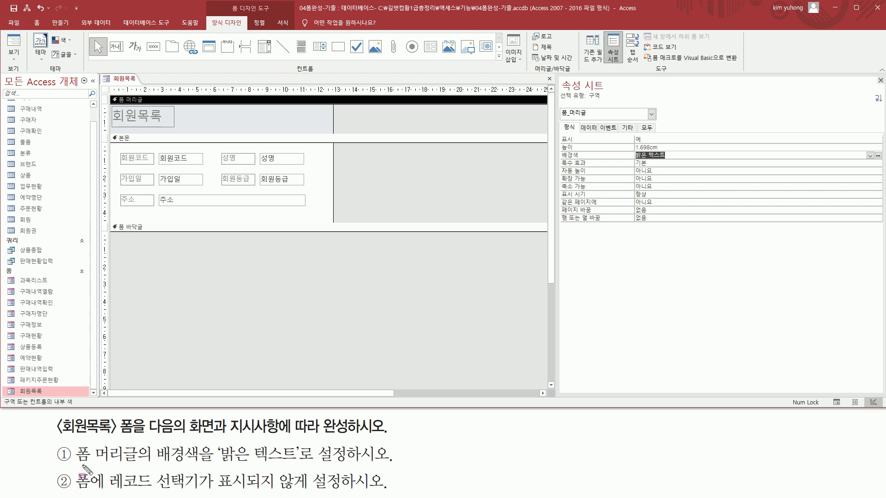
- Inspect the record selector of the 회원목록 form in Form view, then return to Design view
mouse_move(74, 467)
mouse_down()
mouse_move(105, 494)
mouse_move(380, 492)
mouse_up()
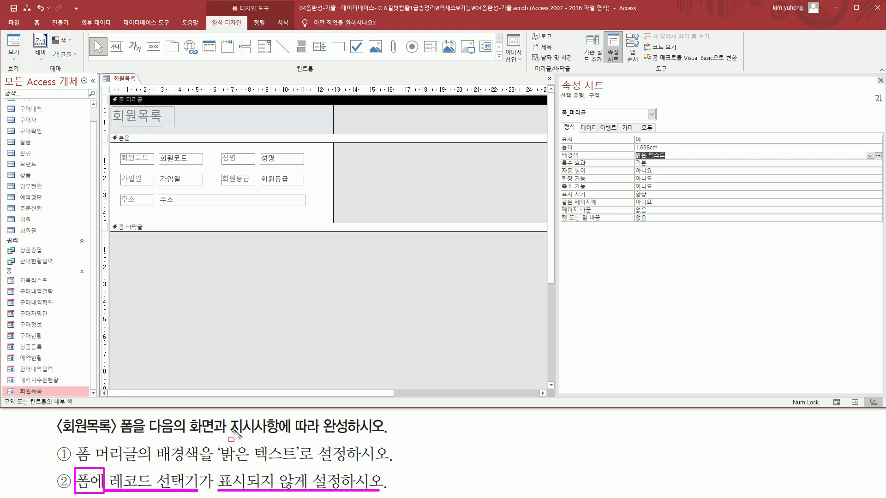
key(Escape)
click(14, 43)
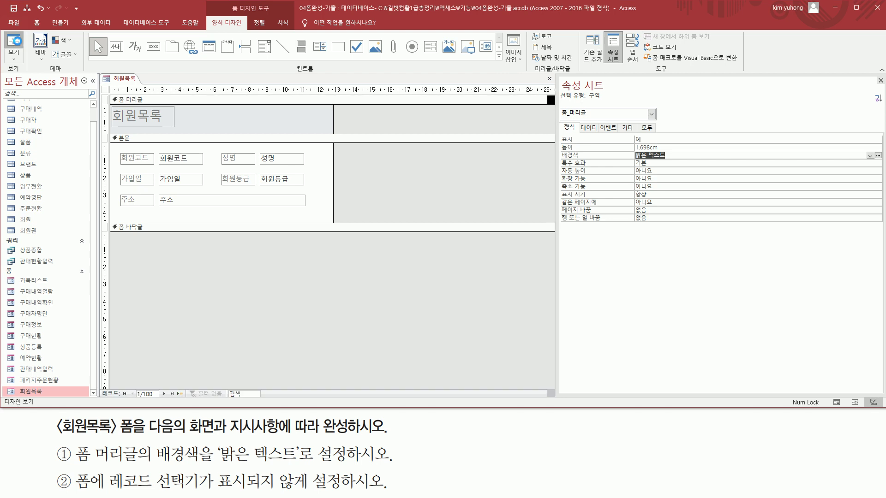
drag(99, 113, 110, 390)
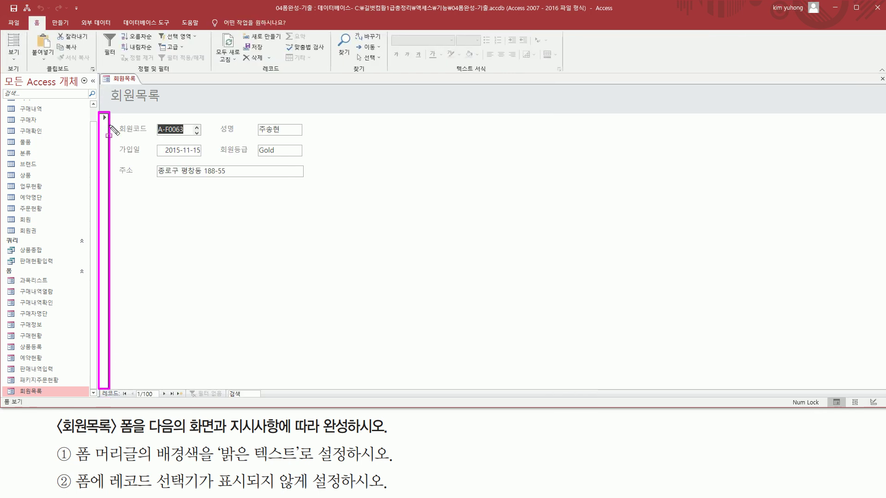
key(Escape)
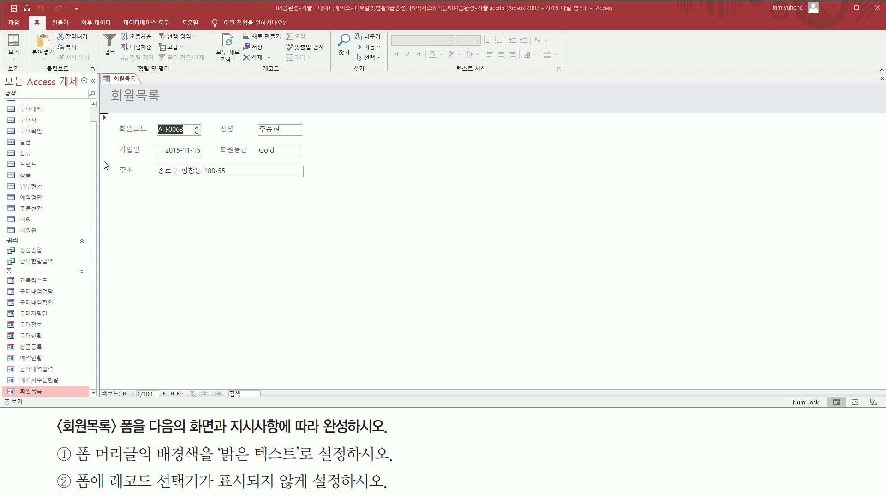
click(105, 164)
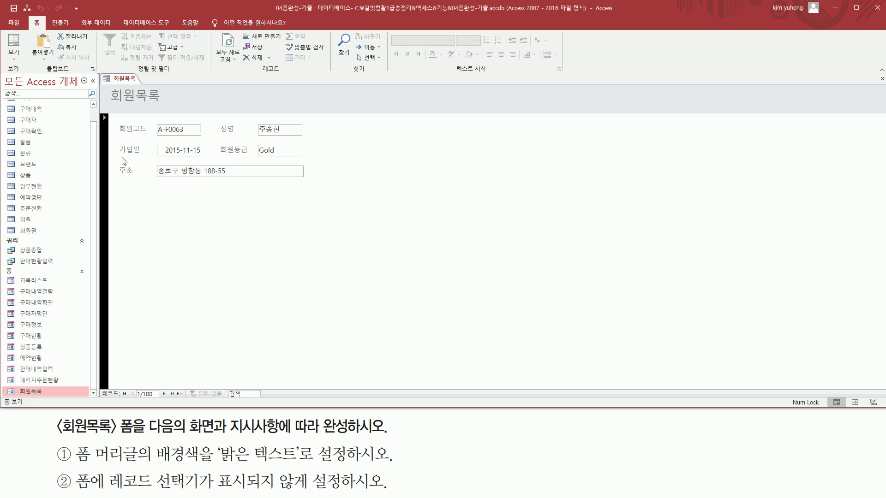
click(126, 196)
click(106, 186)
click(13, 55)
click(28, 115)
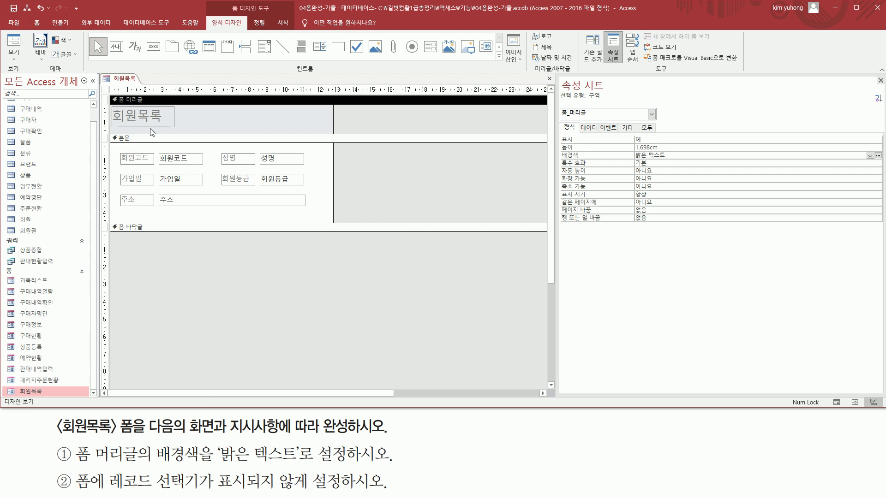
- Set the record selector property (레코드 선택기) of the whole form to 아니요
key(ctrl+shift+d)
drag(111, 83, 191, 94)
drag(101, 99, 112, 174)
drag(101, 85, 109, 95)
key(Escape)
click(105, 90)
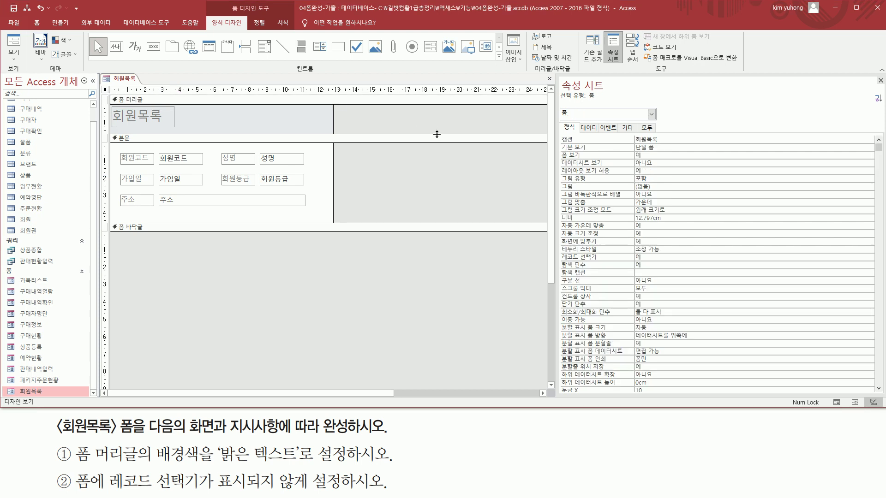
key(ctrl+shift+d)
drag(560, 121, 580, 134)
drag(559, 250, 658, 262)
click(688, 256)
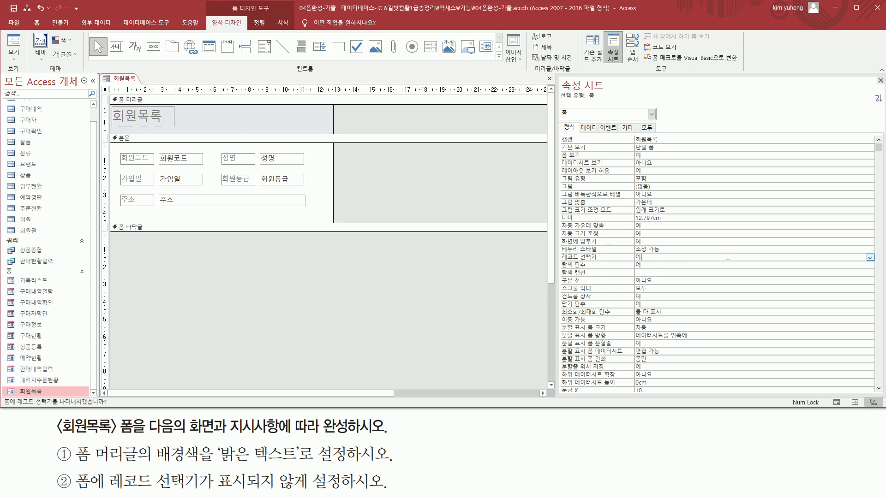
click(870, 258)
click(688, 272)
- Check the form's record selector area in Form view and go back to Design view
click(14, 43)
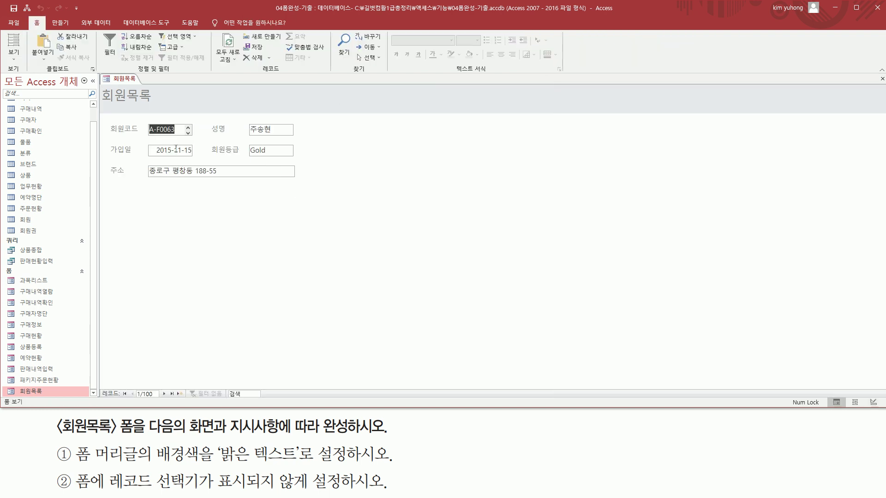
drag(101, 113, 110, 383)
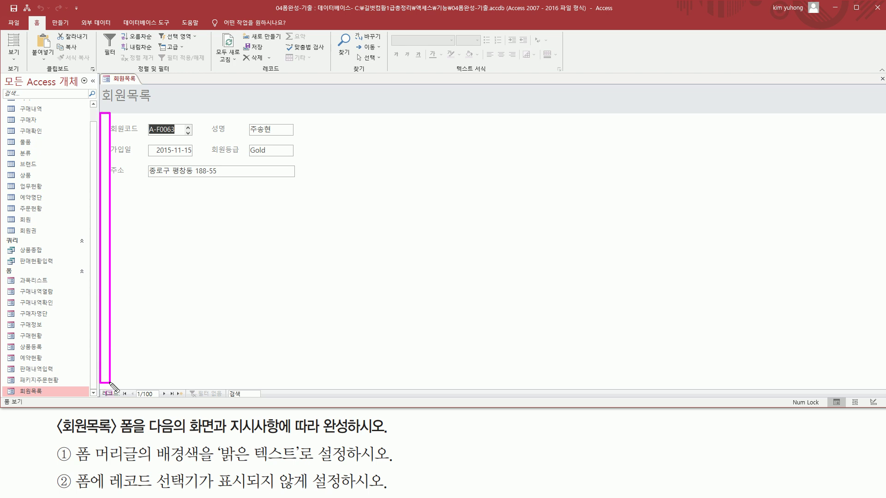
key(Escape)
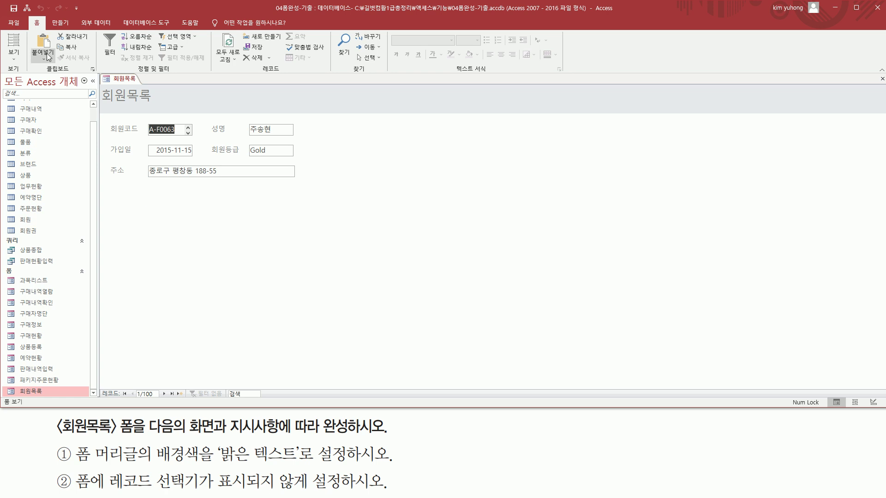
click(13, 58)
click(60, 113)
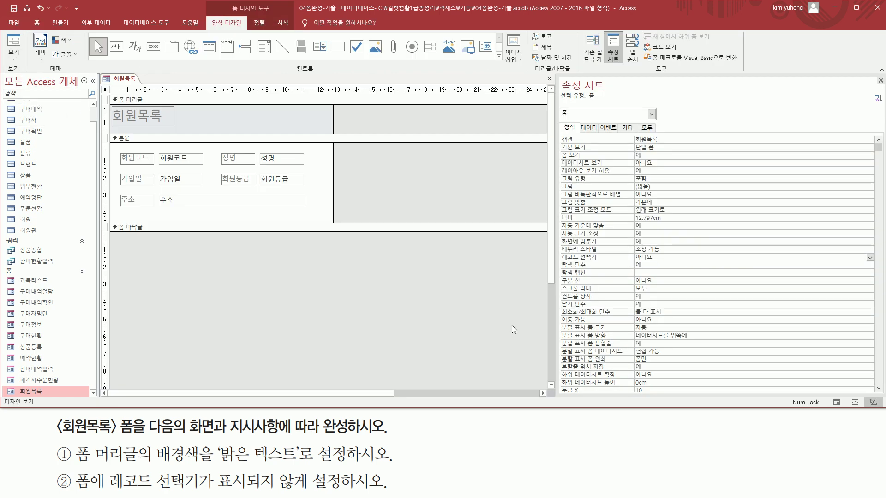
- Select the txt주소 text box in the 본문 section of the 회원목록 form
scroll(204, 434, down, 2)
key(ctrl+alt+d)
drag(80, 436, 182, 435)
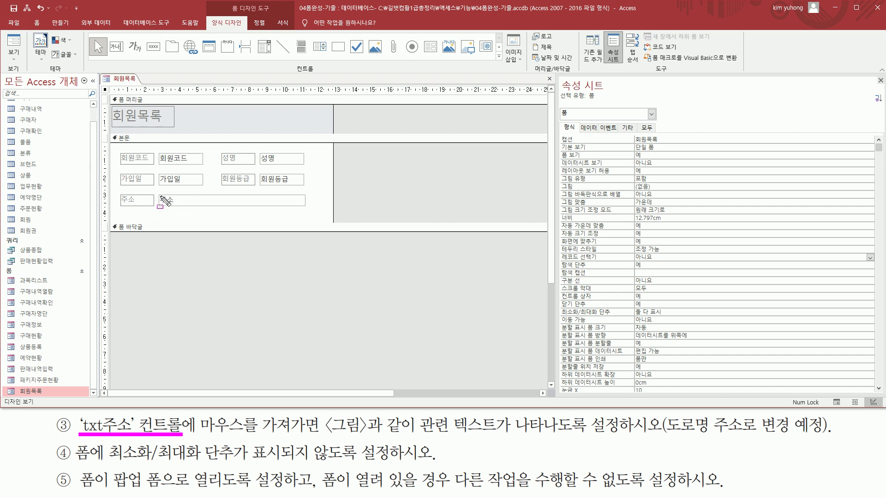
mouse_move(159, 192)
mouse_down()
mouse_move(181, 203)
mouse_move(305, 207)
mouse_up()
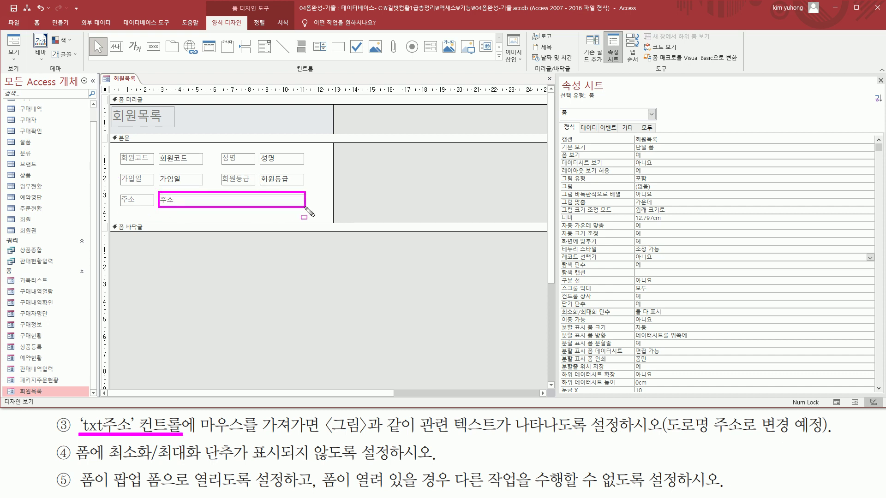
click(241, 203)
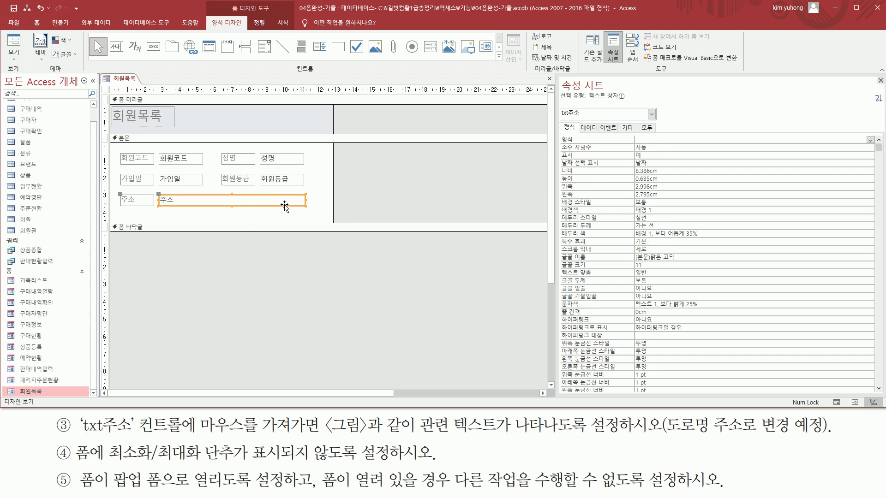
drag(557, 105, 586, 118)
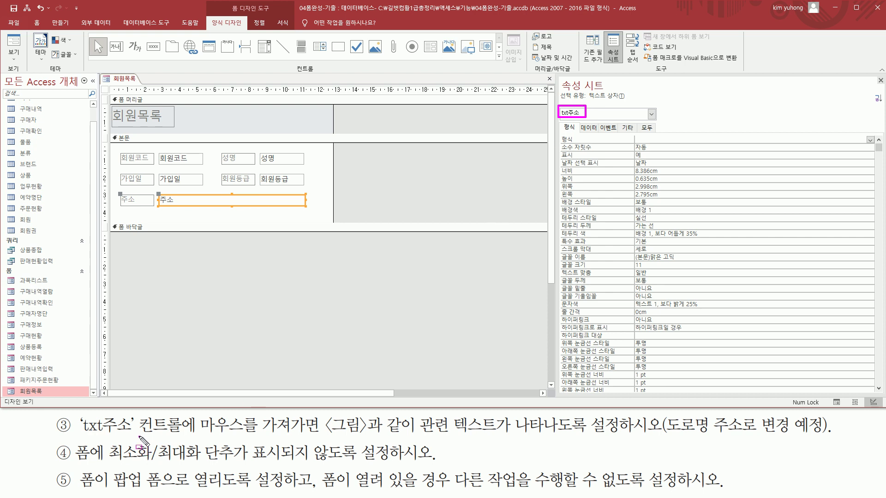
drag(139, 436, 649, 437)
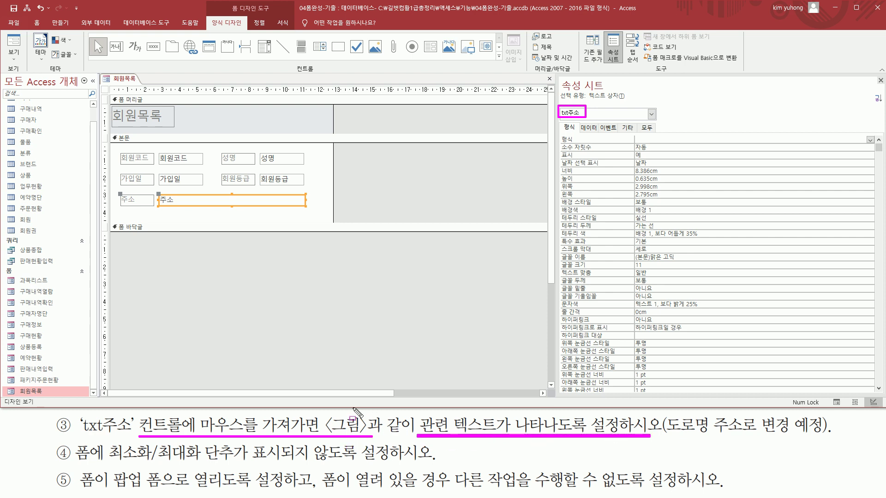
key(Escape)
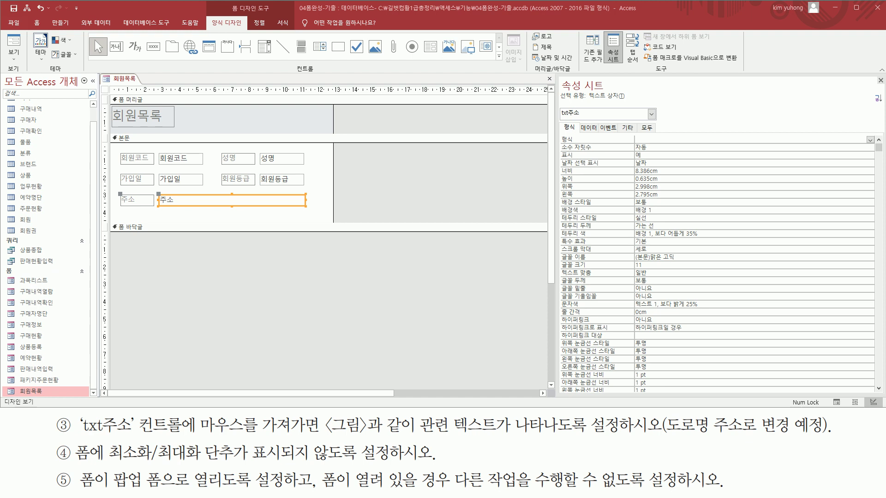
key(Right)
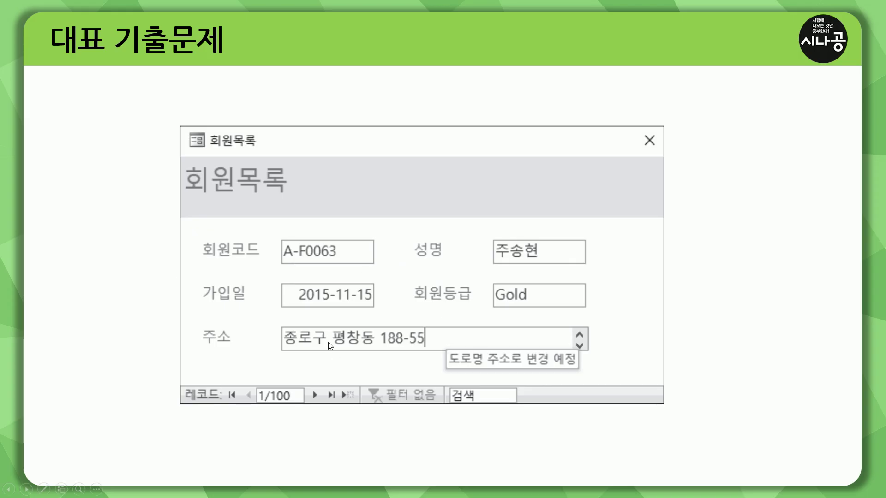
mouse_move(283, 328)
mouse_down()
mouse_move(580, 343)
mouse_move(576, 328)
mouse_up()
drag(446, 371, 581, 371)
mouse_move(447, 371)
mouse_down()
mouse_move(446, 350)
mouse_move(583, 351)
mouse_up()
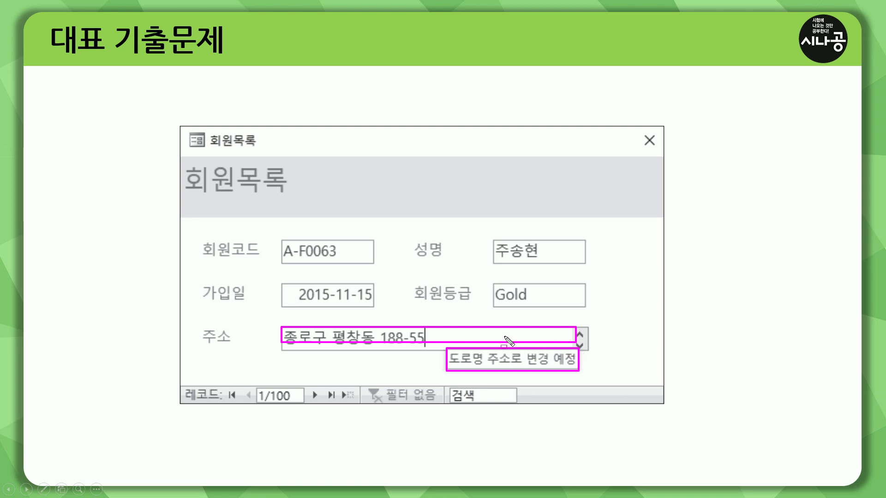
key(e)
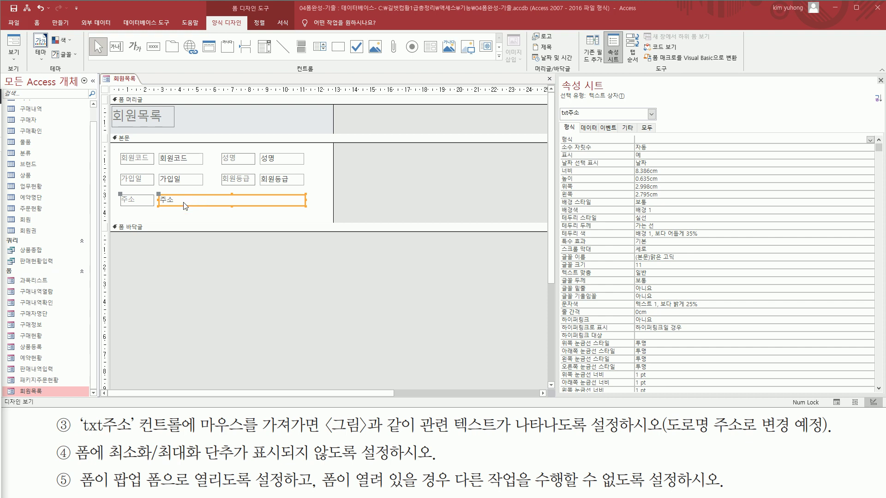
- Set the control tip text (컨트롤 팁 텍스트) of the txt주소 text box to 도로명 주소로 변경 예정
click(628, 128)
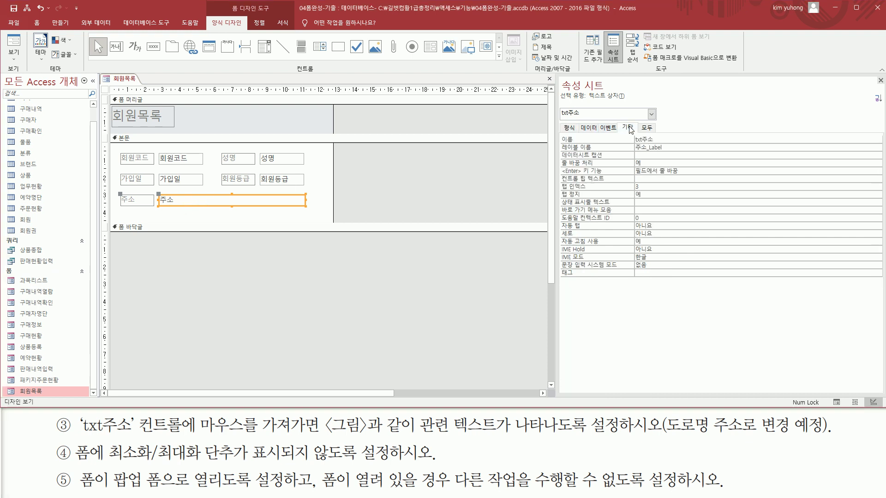
drag(617, 119, 639, 134)
mouse_move(560, 174)
mouse_down()
mouse_move(614, 184)
mouse_move(786, 184)
mouse_up()
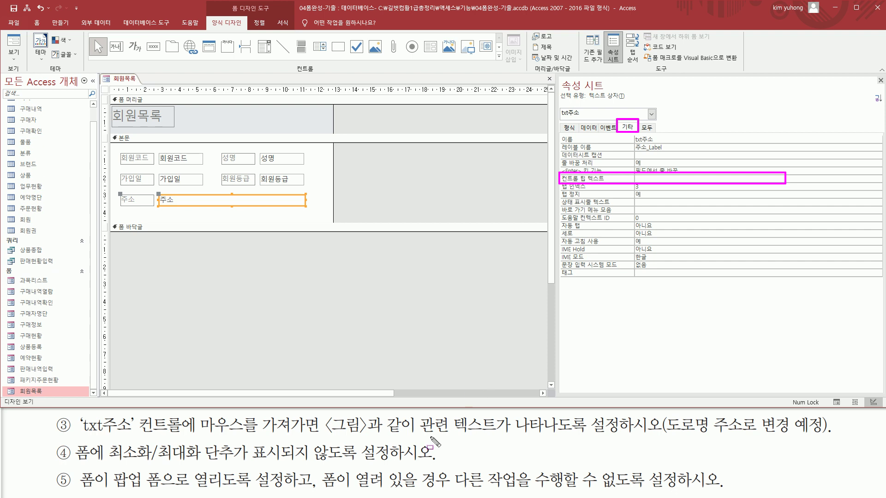
drag(139, 436, 186, 435)
drag(457, 436, 607, 435)
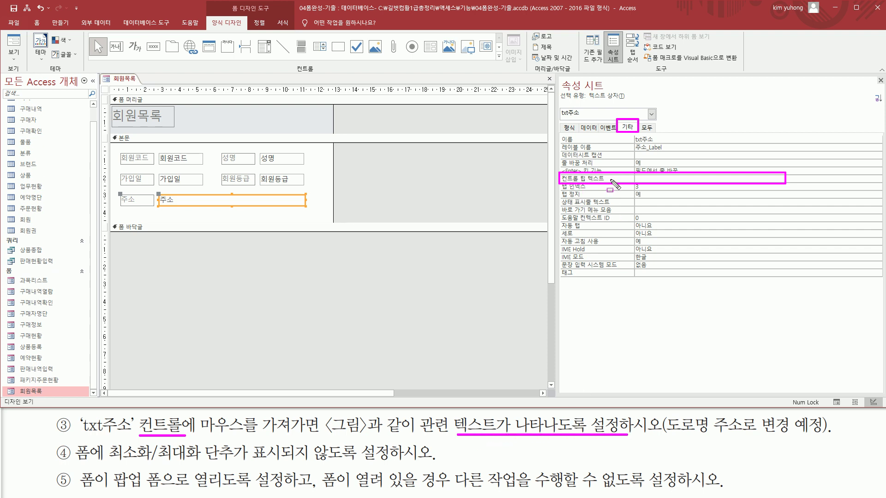
drag(669, 433, 823, 435)
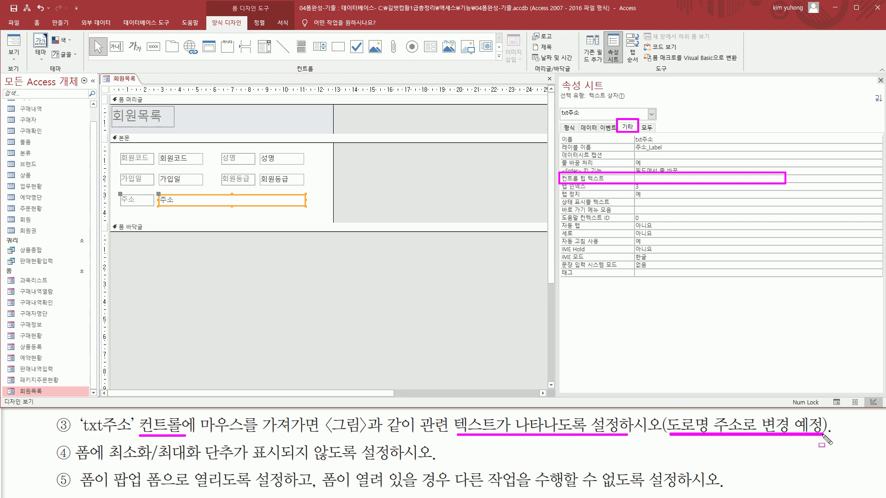
right_click(655, 177)
click(659, 179)
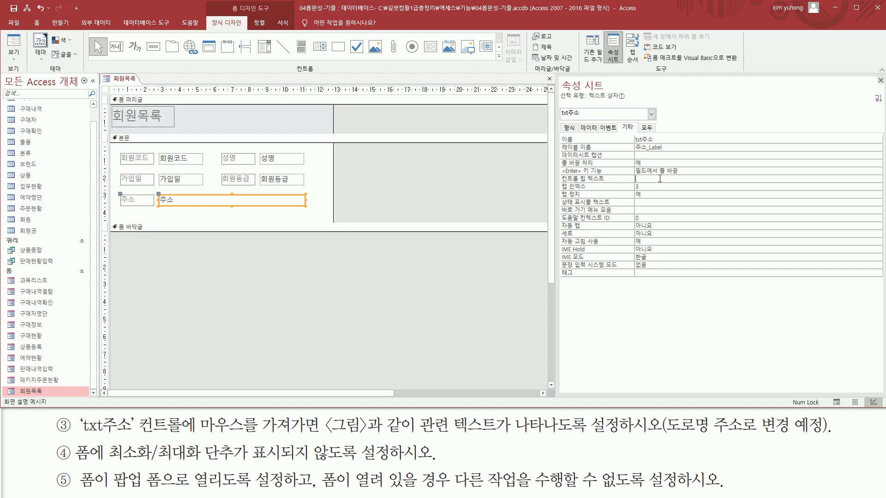
text(도로며)
text( 주소)
text(로 변ㄱ)
text(경 예정)
- Check the tip text of the 주소 field in Form view and return to Design view
click(17, 45)
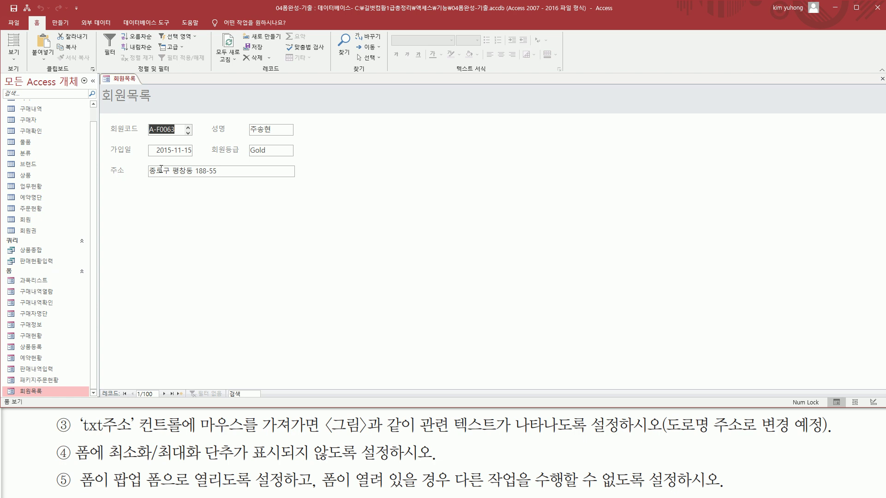
mouse_move(161, 169)
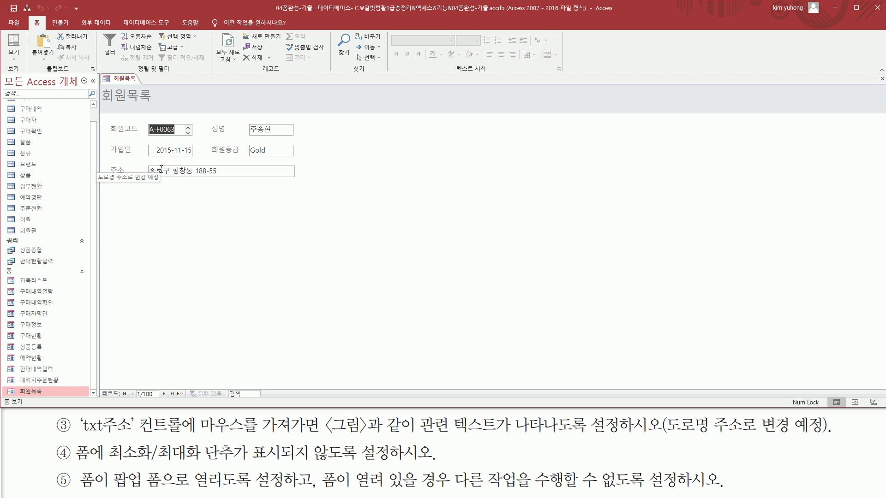
click(13, 54)
click(28, 115)
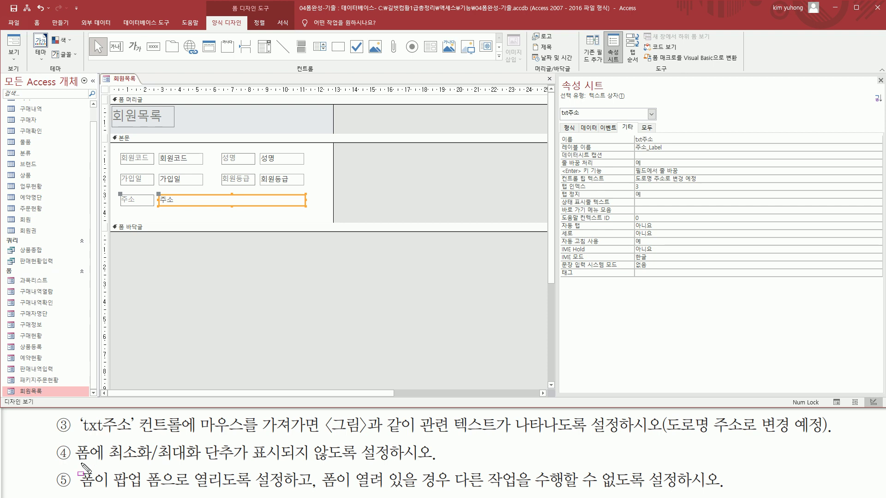
- Set the minimize/maximize buttons property (최소화/최대화 단추) of the whole form to 표시 안 함
mouse_move(74, 460)
mouse_down()
mouse_move(107, 461)
mouse_move(106, 442)
mouse_move(260, 462)
mouse_move(444, 461)
mouse_up()
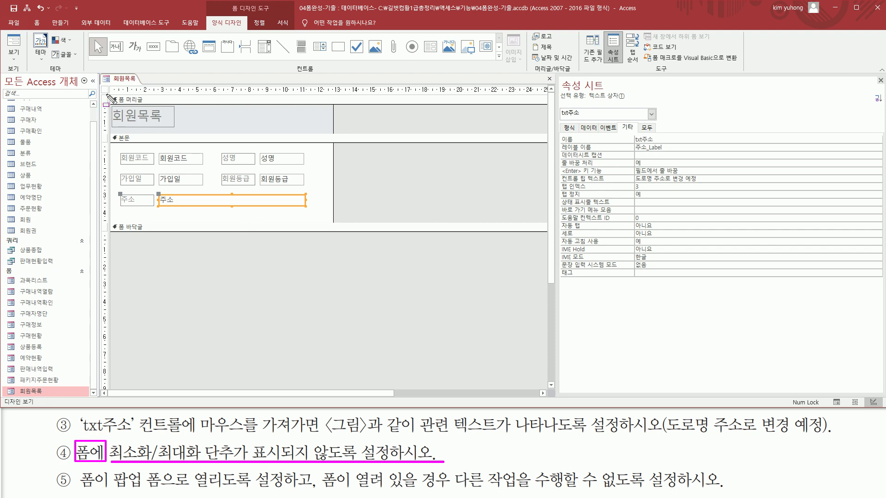
drag(99, 84, 112, 96)
click(106, 90)
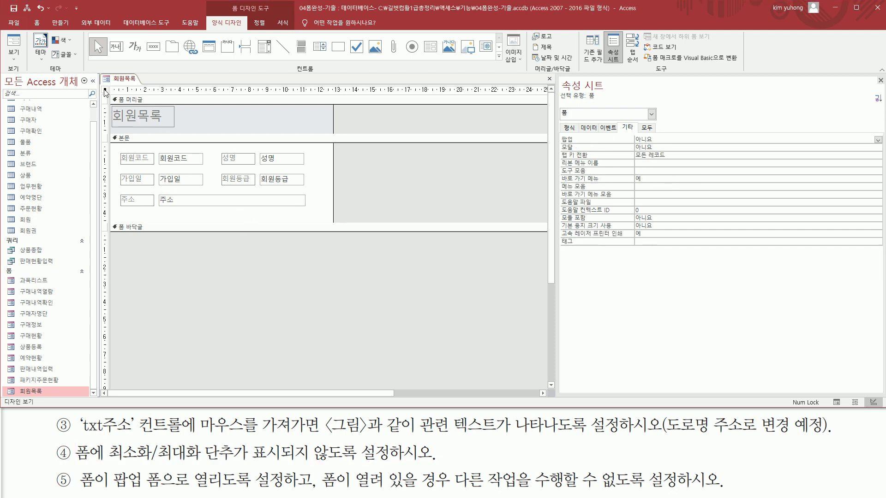
click(572, 128)
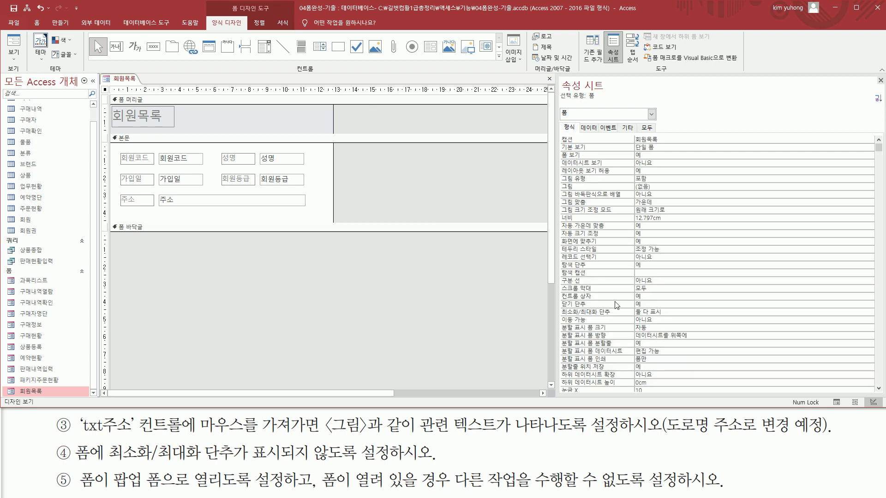
drag(559, 304, 671, 318)
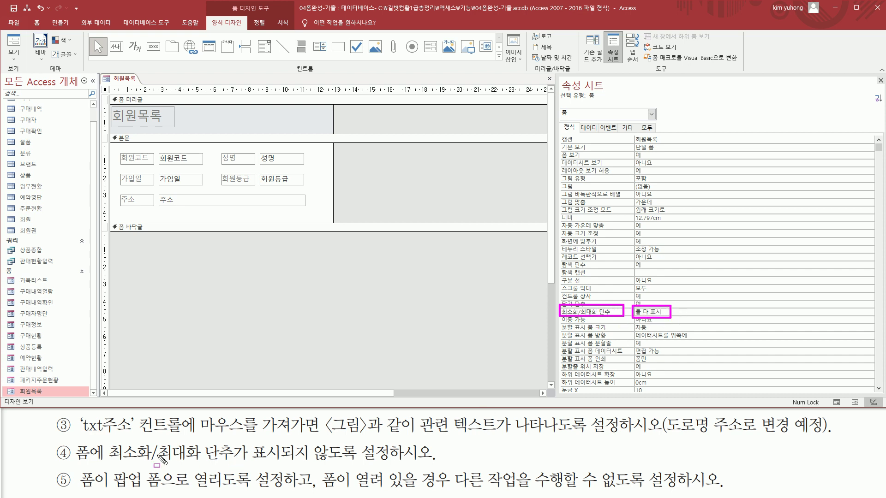
drag(103, 462, 401, 462)
key(Escape)
click(774, 312)
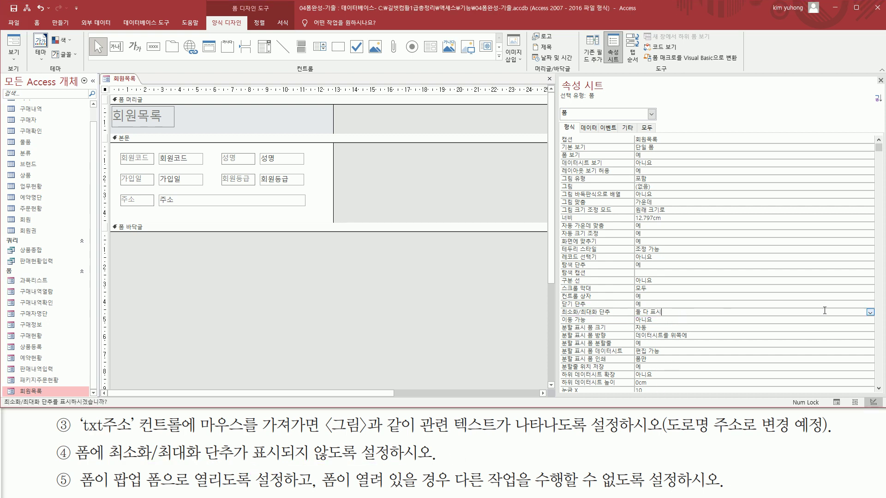
click(869, 312)
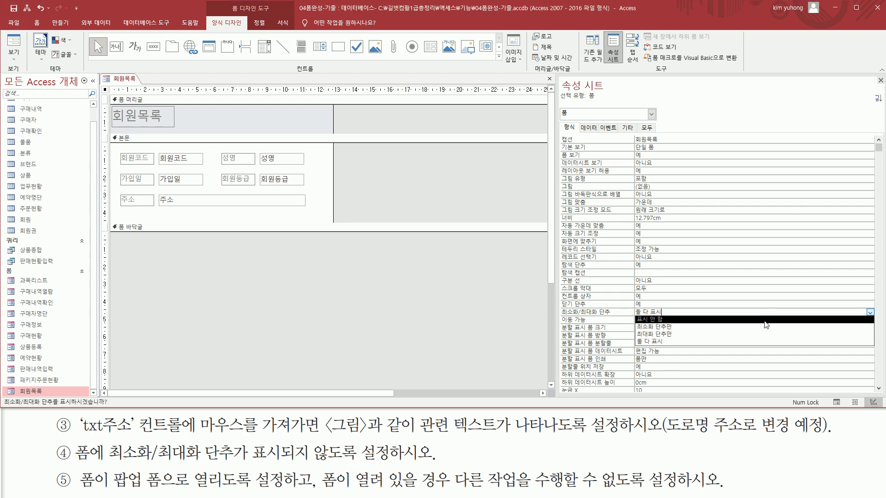
click(766, 320)
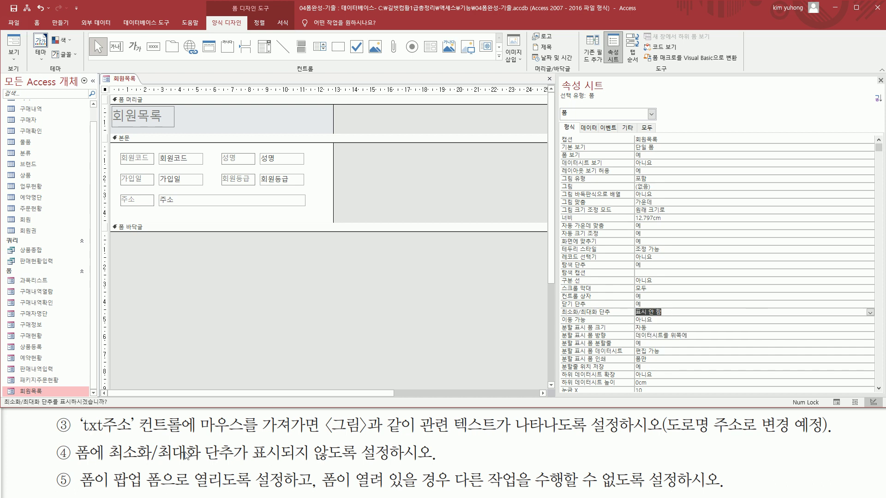
- Inspect the form's window buttons in Form view and go back to Design view
key(ctrl+2)
mouse_move(77, 467)
mouse_down()
mouse_move(109, 491)
mouse_move(296, 491)
mouse_up()
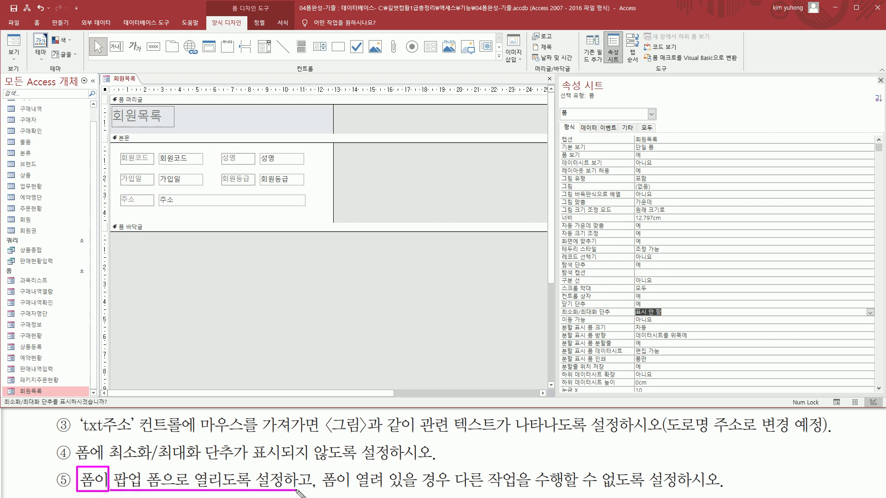
key(Escape)
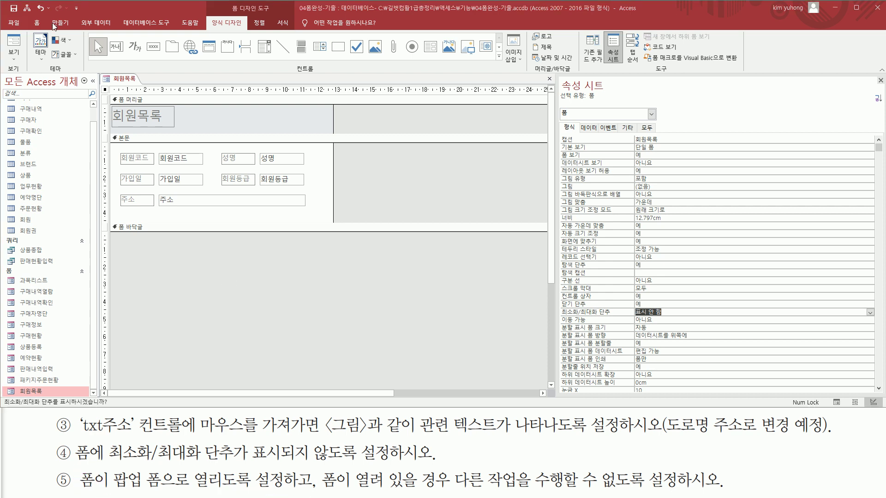
click(13, 44)
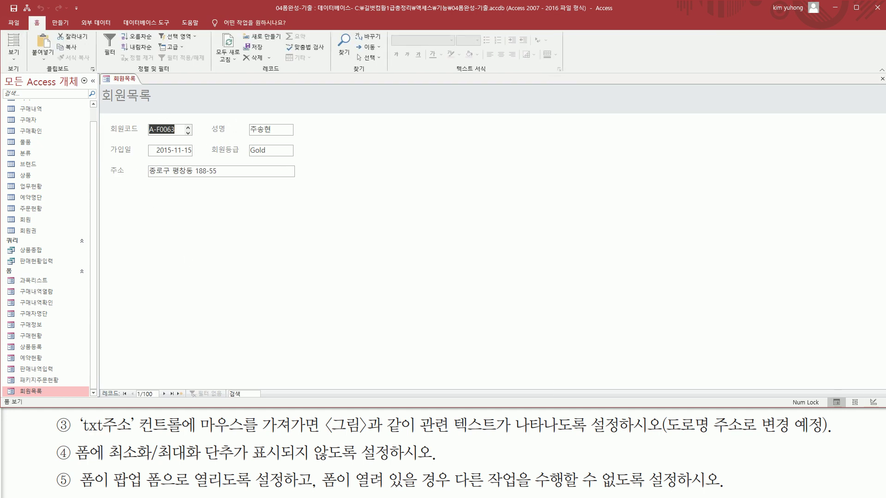
click(14, 55)
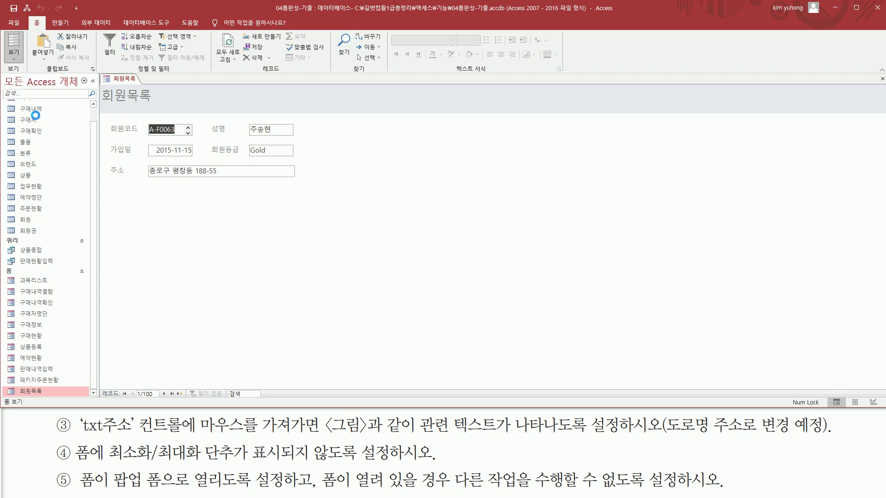
click(37, 117)
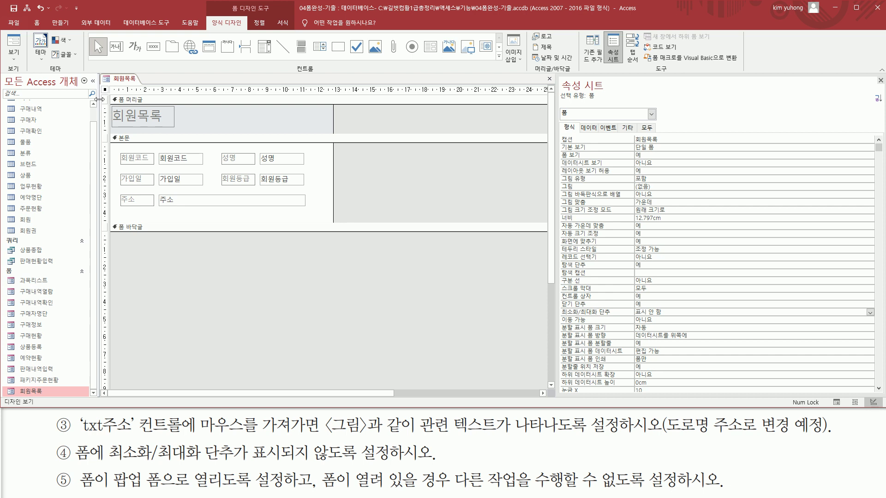
- Set the pop-up property (팝업) of the whole 회원목록 form to 예
click(628, 128)
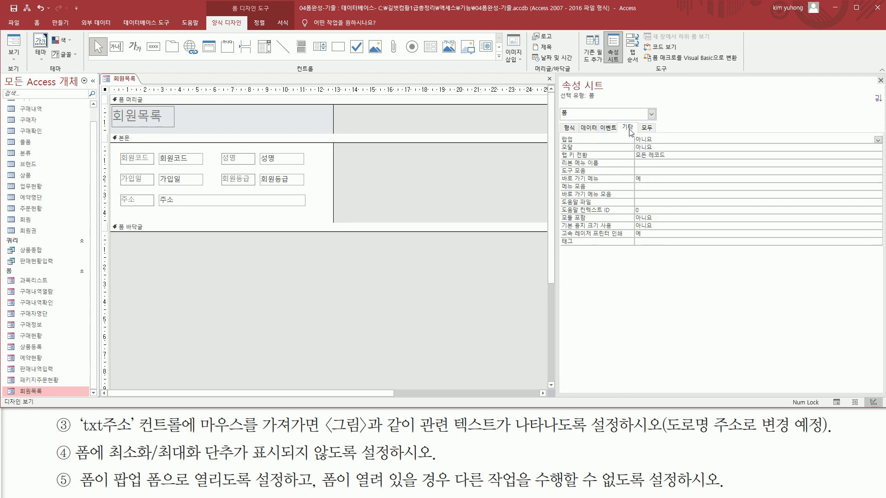
drag(620, 121, 639, 131)
drag(562, 144, 661, 142)
key(Escape)
click(878, 139)
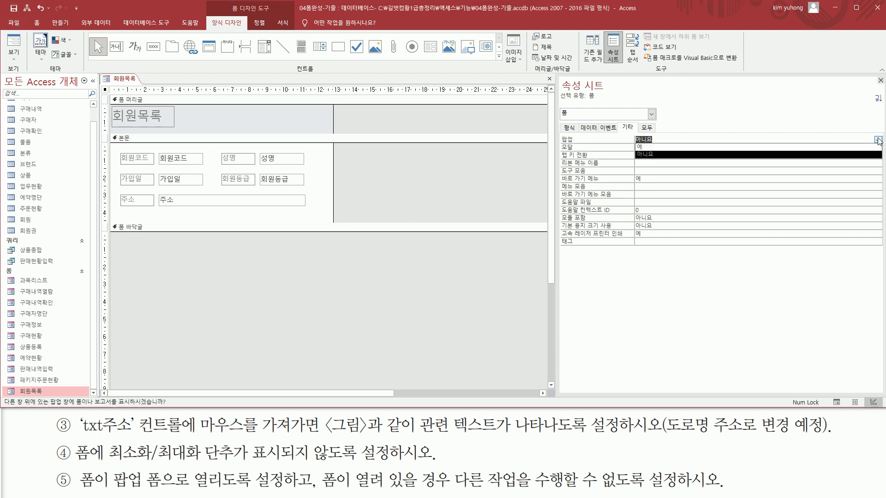
click(785, 148)
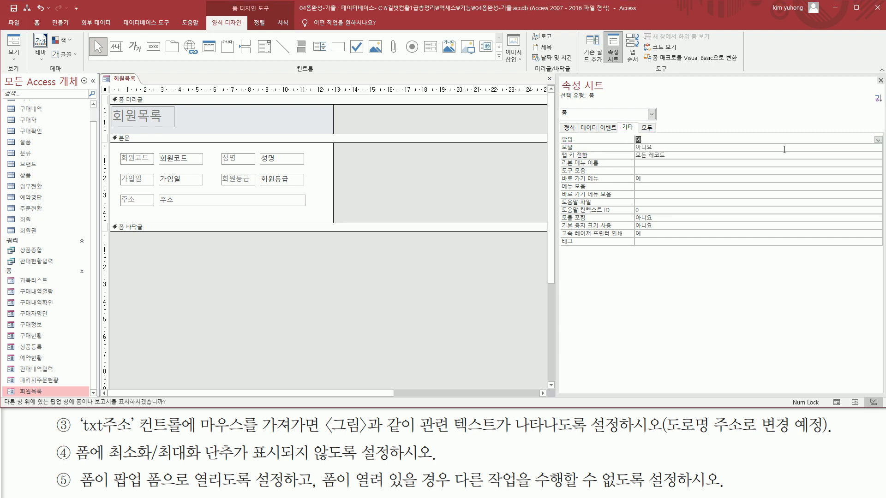
click(282, 298)
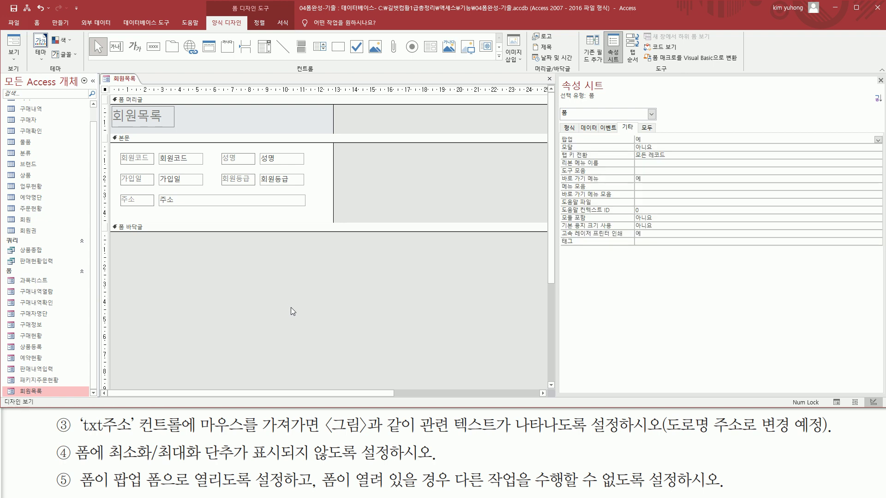
- Open the 회원목록 form in Form view and test moving its pop-up window
click(14, 43)
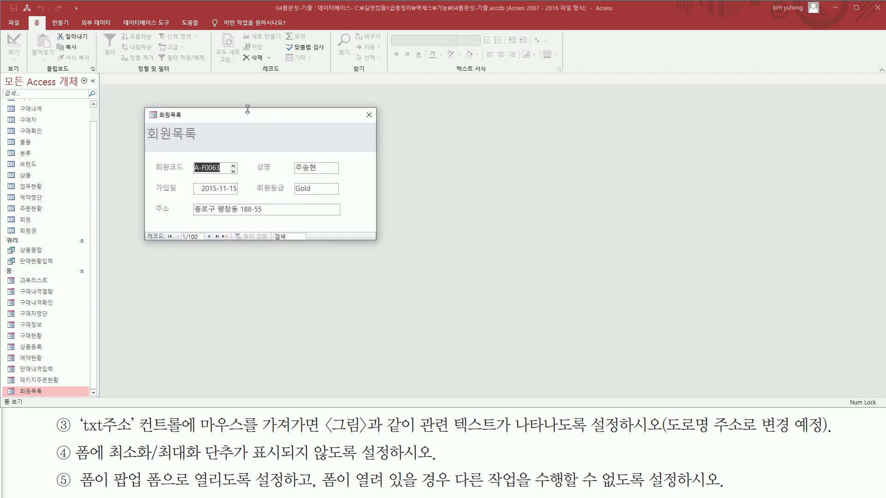
drag(247, 120, 209, 106)
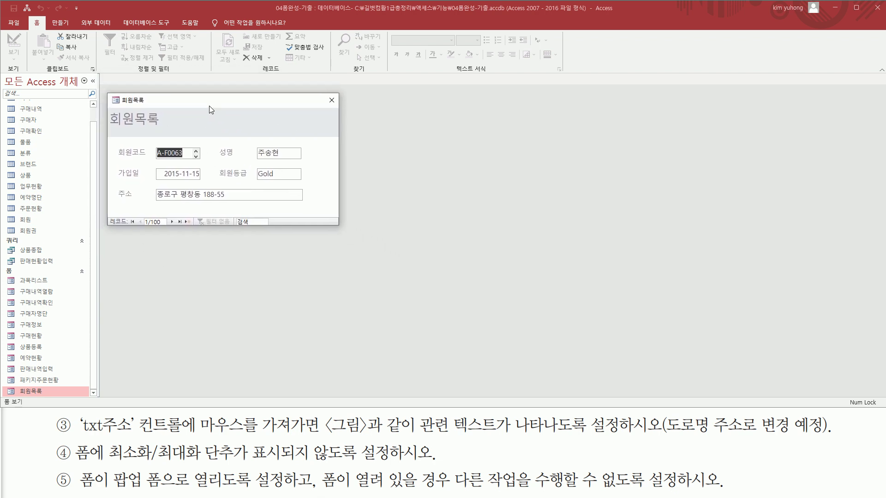
- Test working outside the open 회원목록 pop-up form by opening the 상품종합 query and closing it again
mouse_move(318, 466)
mouse_down()
mouse_move(319, 492)
mouse_move(679, 490)
mouse_up()
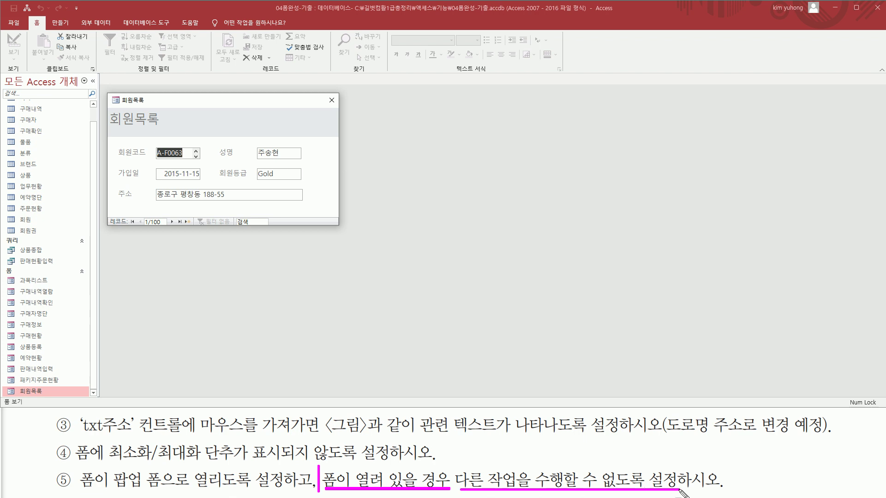
mouse_move(108, 91)
mouse_down()
mouse_move(111, 103)
mouse_move(341, 228)
mouse_up()
key(Escape)
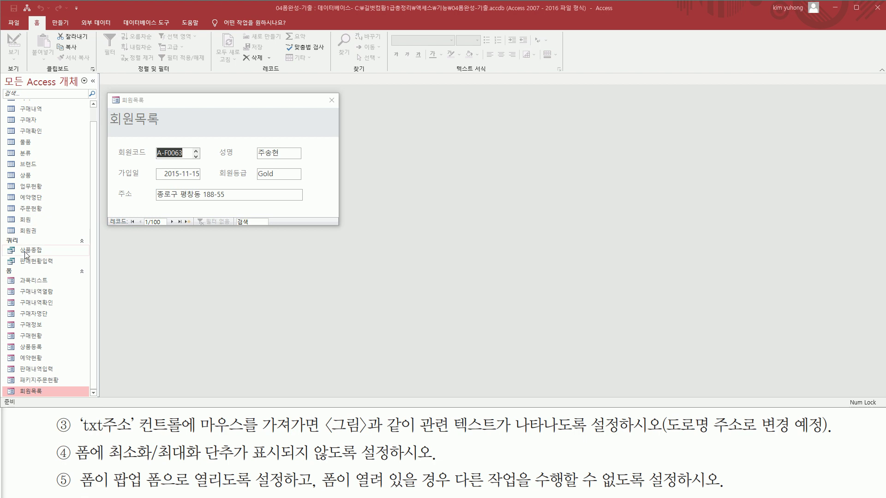
click(24, 252)
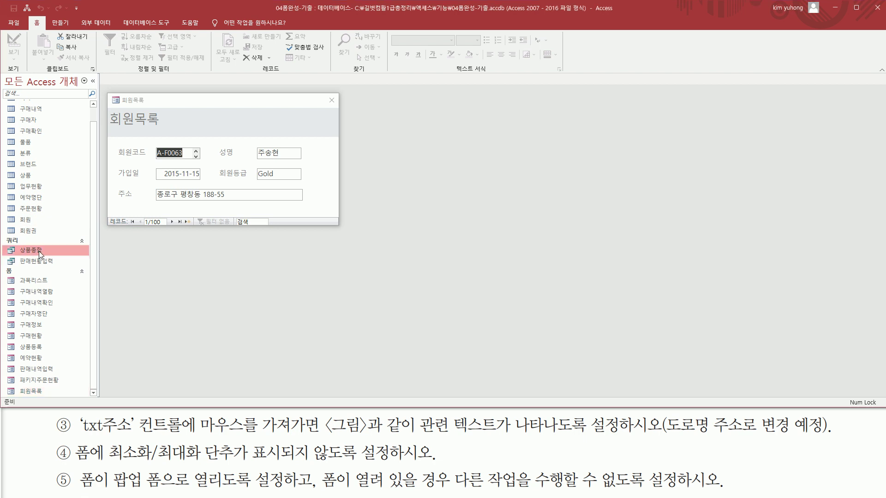
double_click(39, 251)
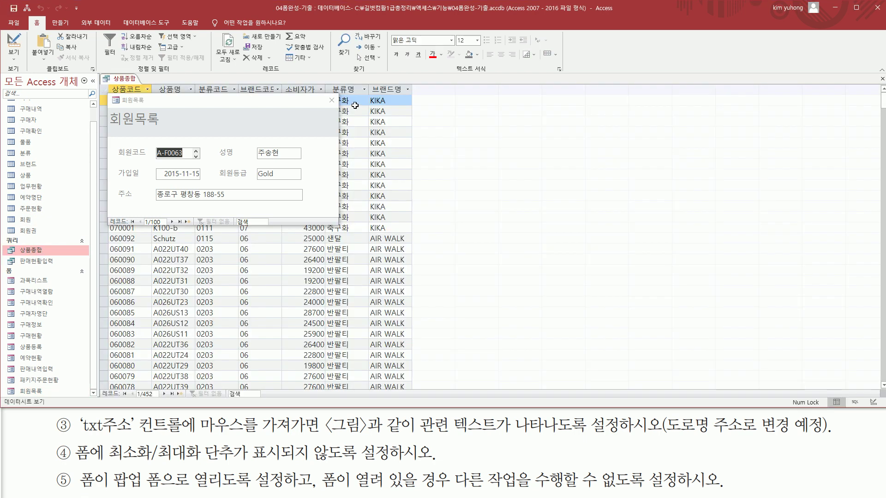
click(881, 78)
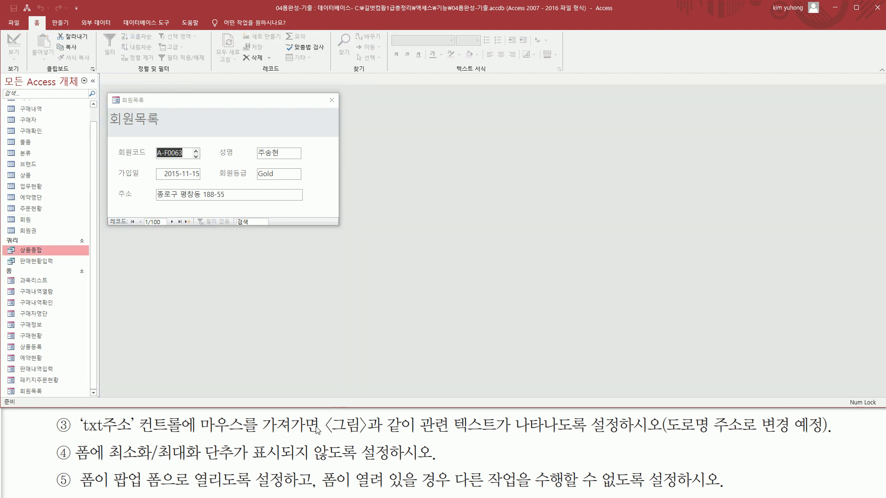
mouse_move(323, 491)
mouse_down()
mouse_move(444, 490)
mouse_move(461, 481)
mouse_move(717, 491)
mouse_move(710, 491)
mouse_up()
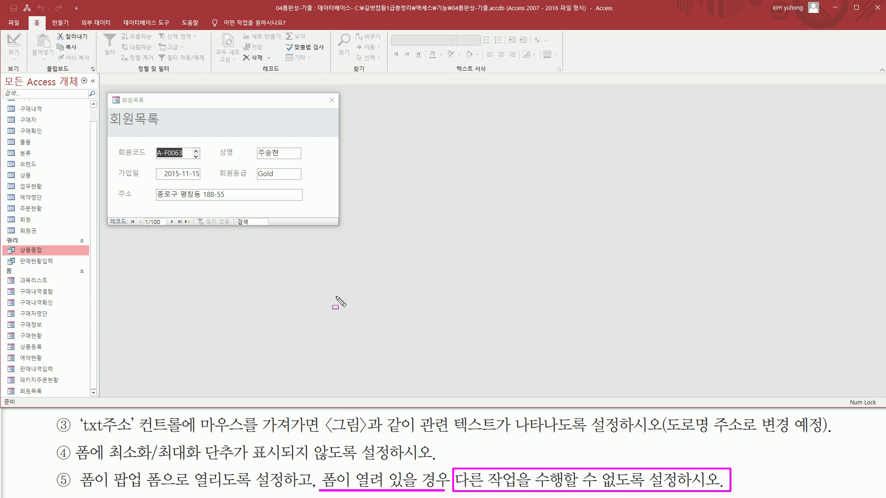
key(Escape)
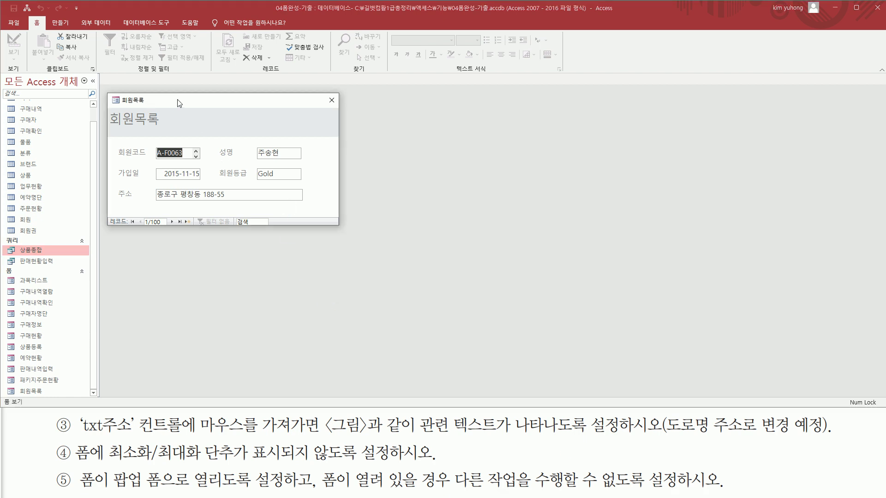
- Return the 회원목록 form to Design view and set the modal property (모달) of the whole form to 예
right_click(179, 102)
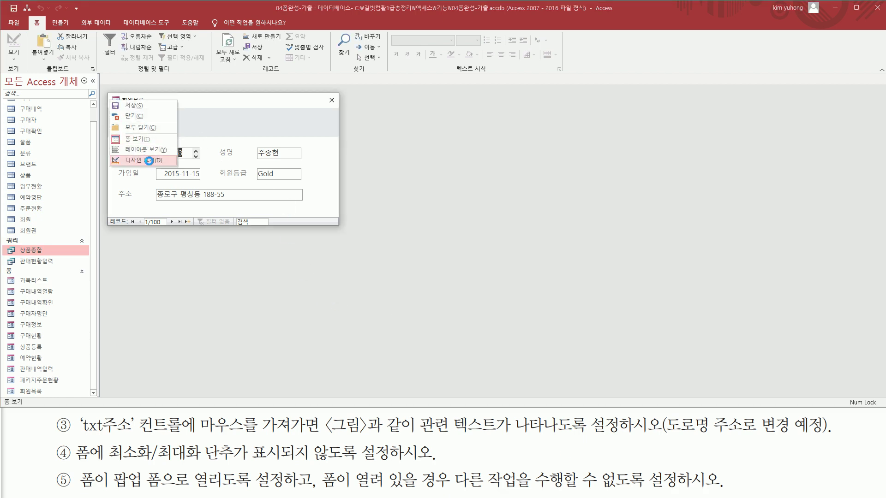
click(148, 160)
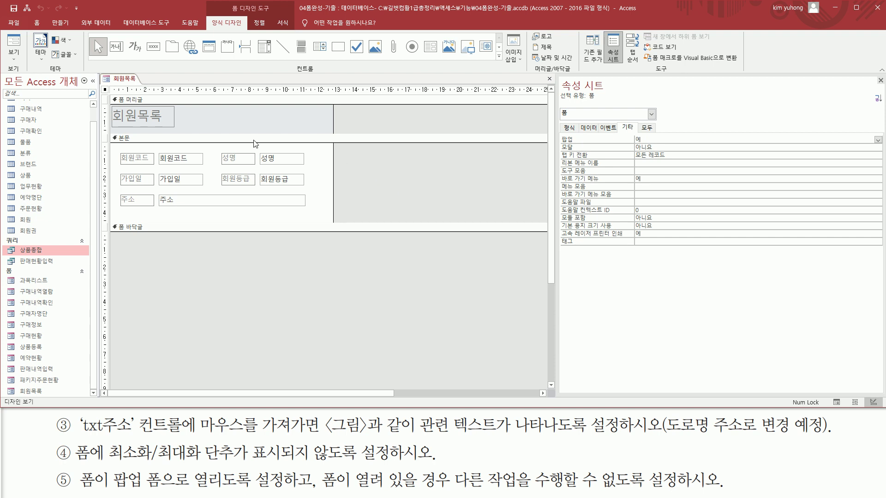
key(ctrl+2)
drag(100, 85, 108, 93)
drag(559, 142, 677, 152)
drag(619, 118, 640, 130)
key(Escape)
click(711, 146)
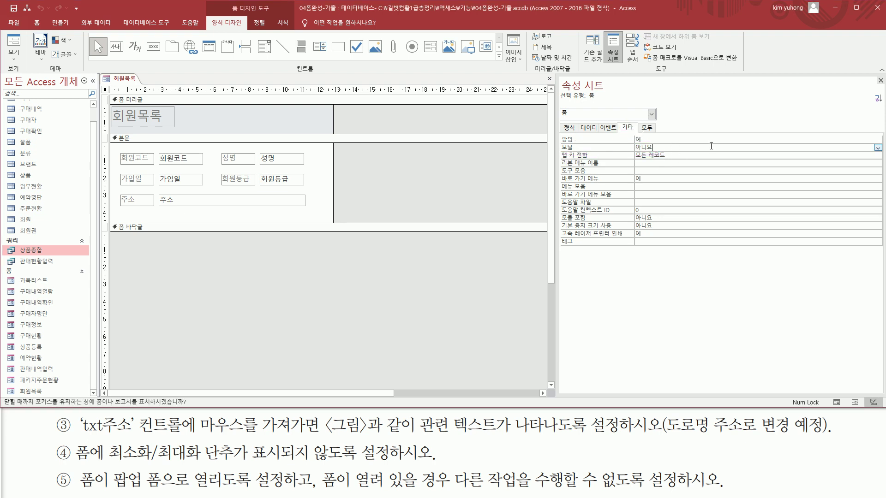
click(878, 147)
click(757, 155)
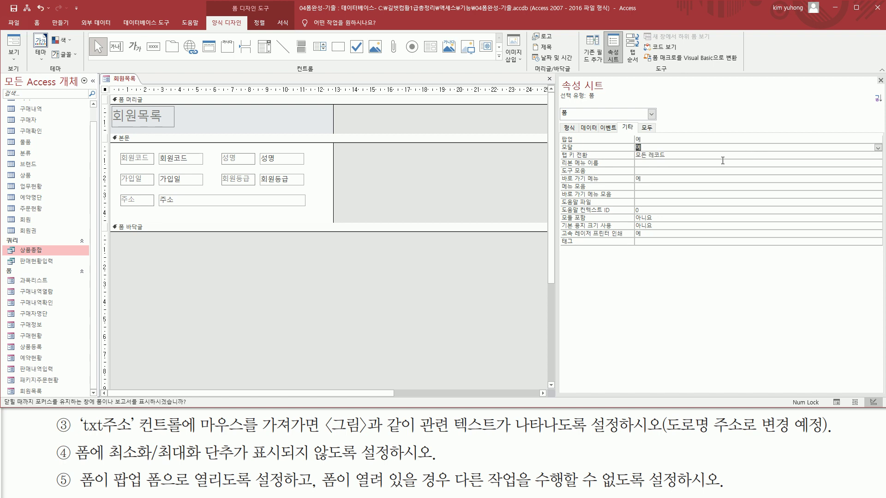
key(ctrl+2)
mouse_move(560, 151)
mouse_down()
mouse_move(651, 152)
mouse_move(656, 141)
mouse_up()
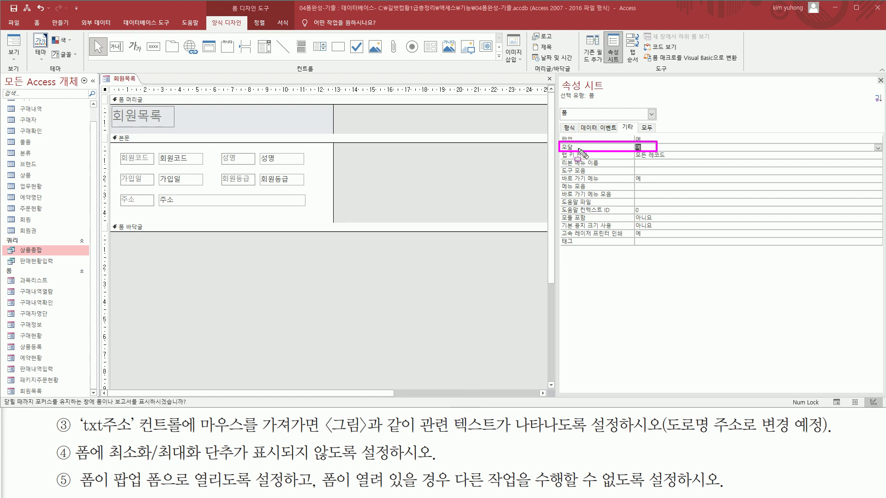
key(Escape)
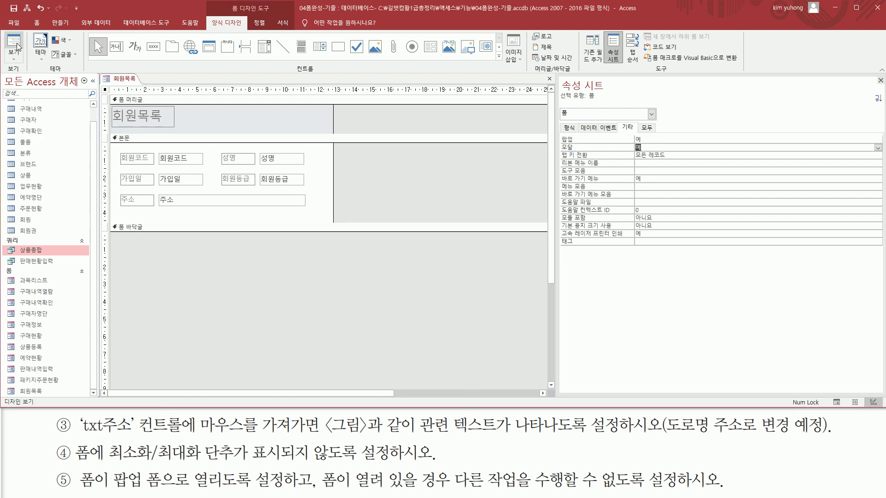
- Open the 회원목록 form in Form view, move its window, test selecting another database object, and return to Design view
click(16, 45)
drag(168, 82, 204, 122)
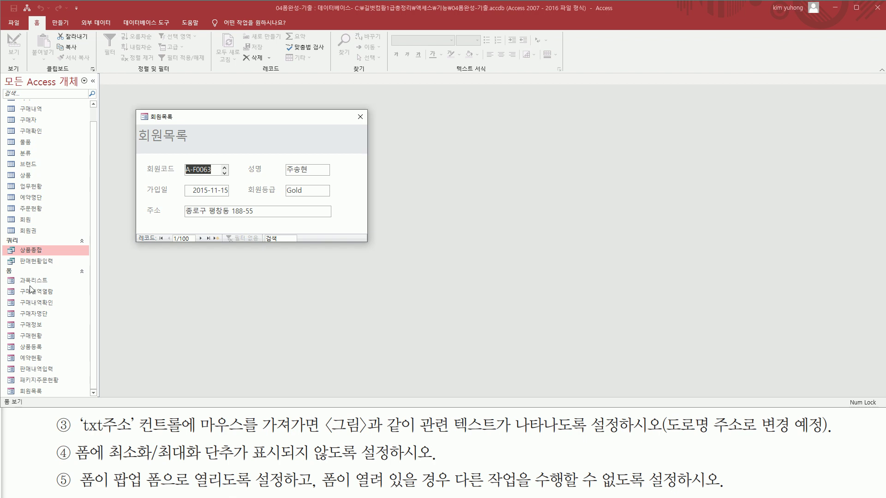
click(40, 221)
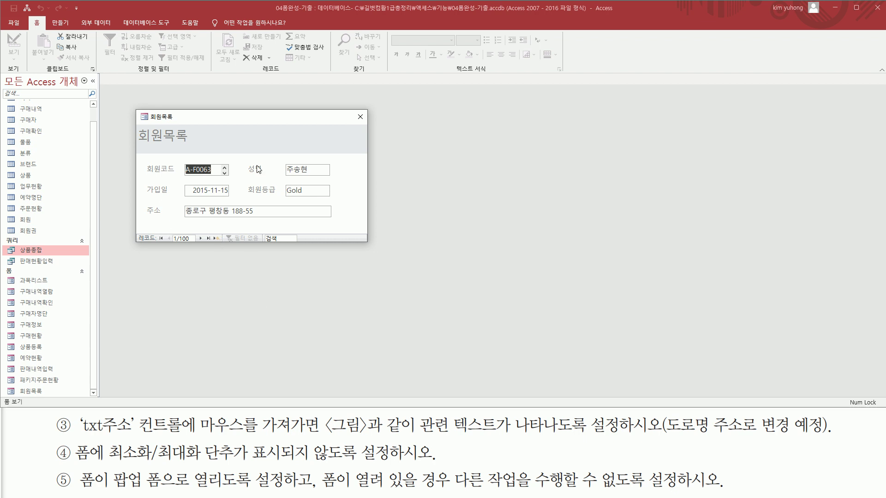
right_click(272, 120)
click(236, 178)
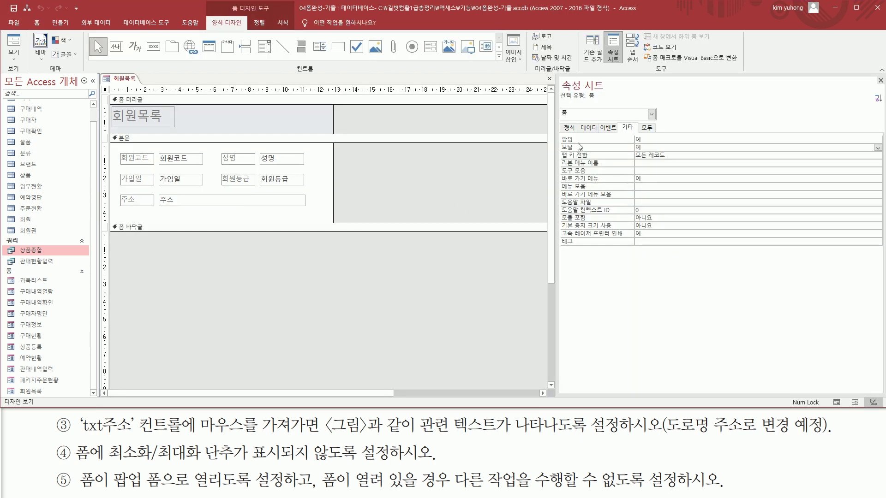
- Close the 회원목록 form and save its design changes
drag(618, 121, 636, 133)
mouse_move(557, 133)
mouse_down()
mouse_move(619, 155)
mouse_move(663, 155)
mouse_up()
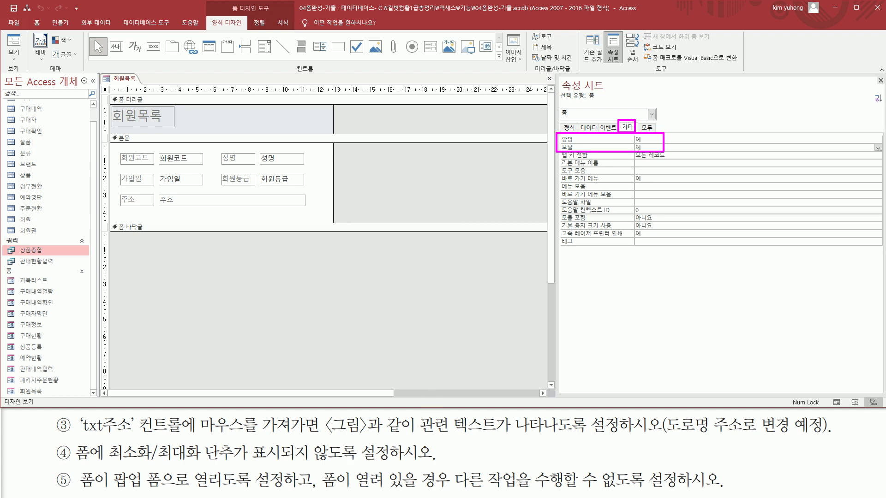
click(549, 79)
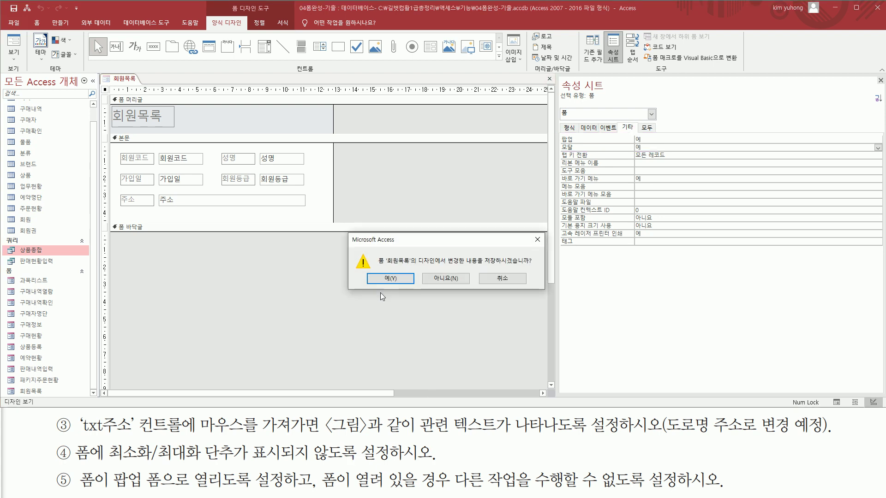
click(402, 280)
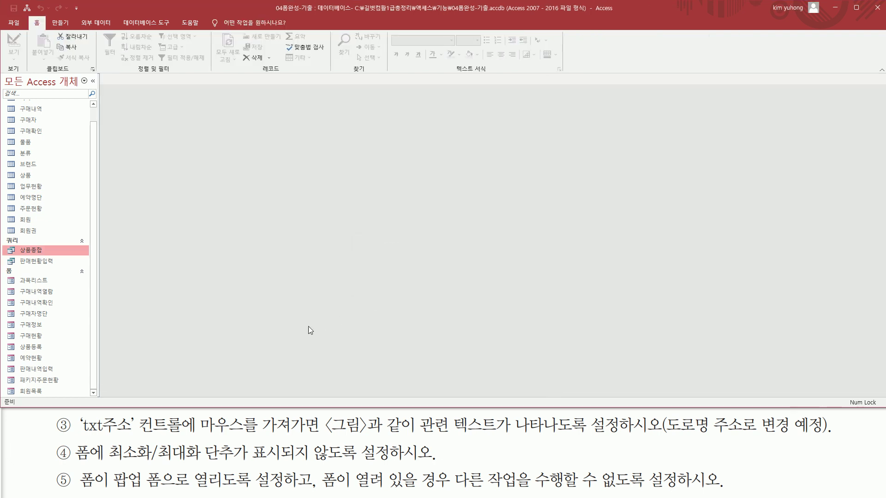